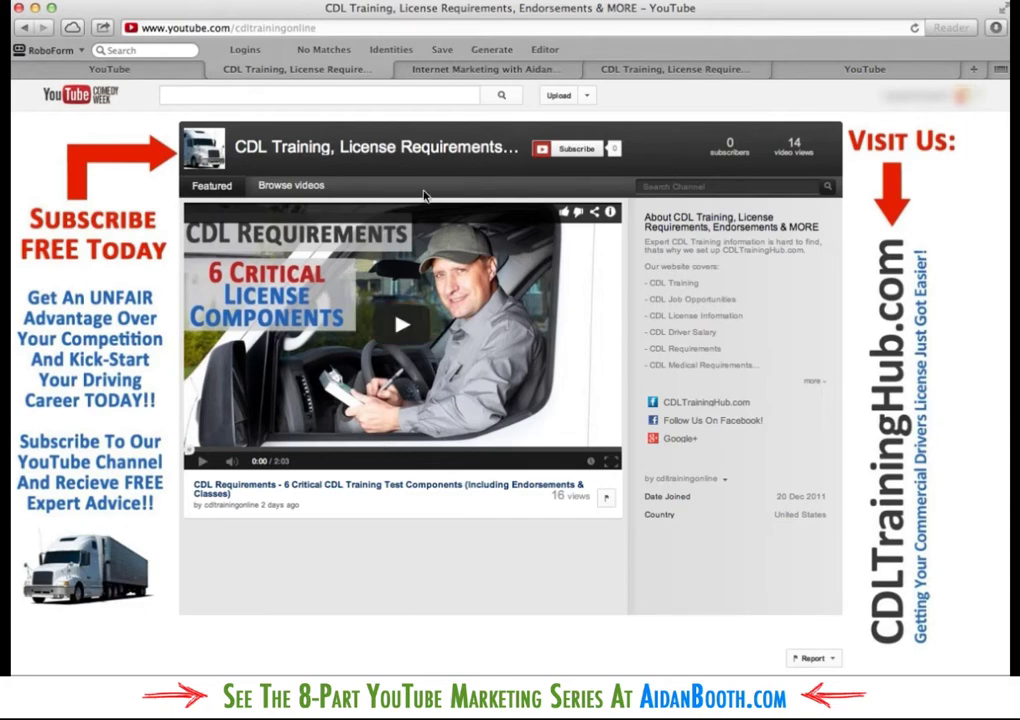
Step: Examine how the banner of the Internet Marketing channel adapts at different page zoom levels
click(118, 70)
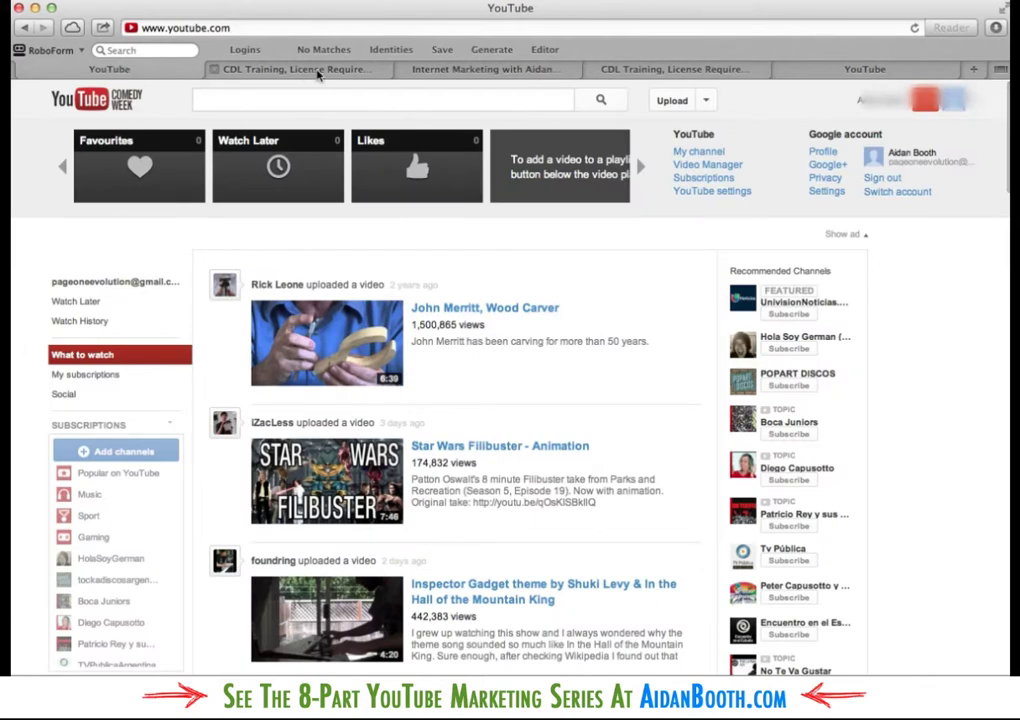
click(390, 68)
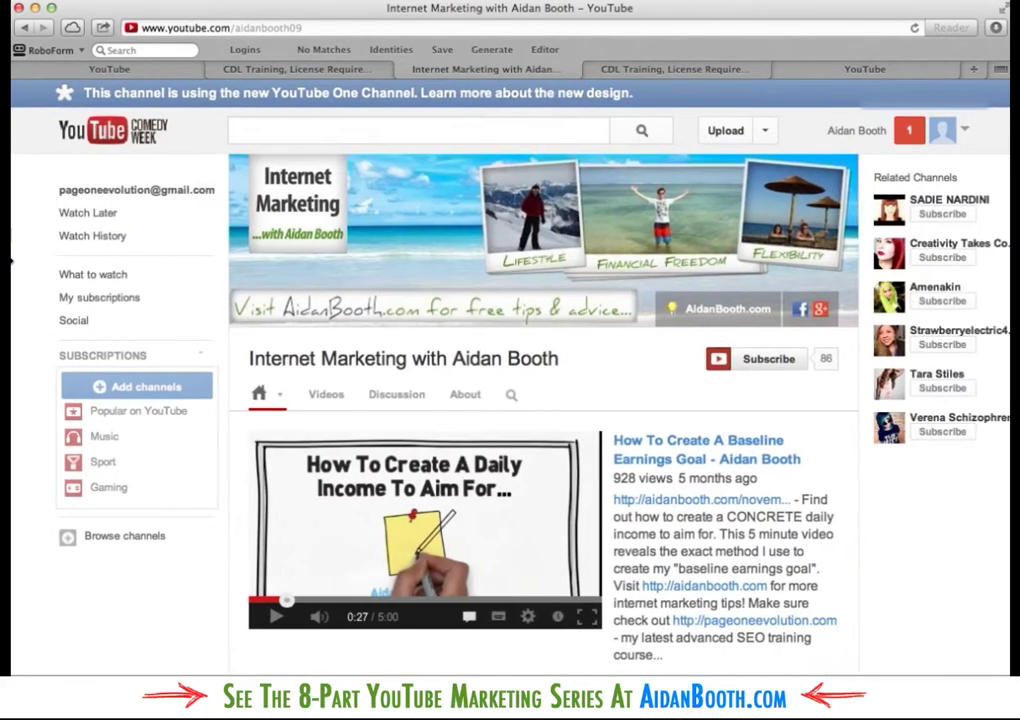
key(super+plus)
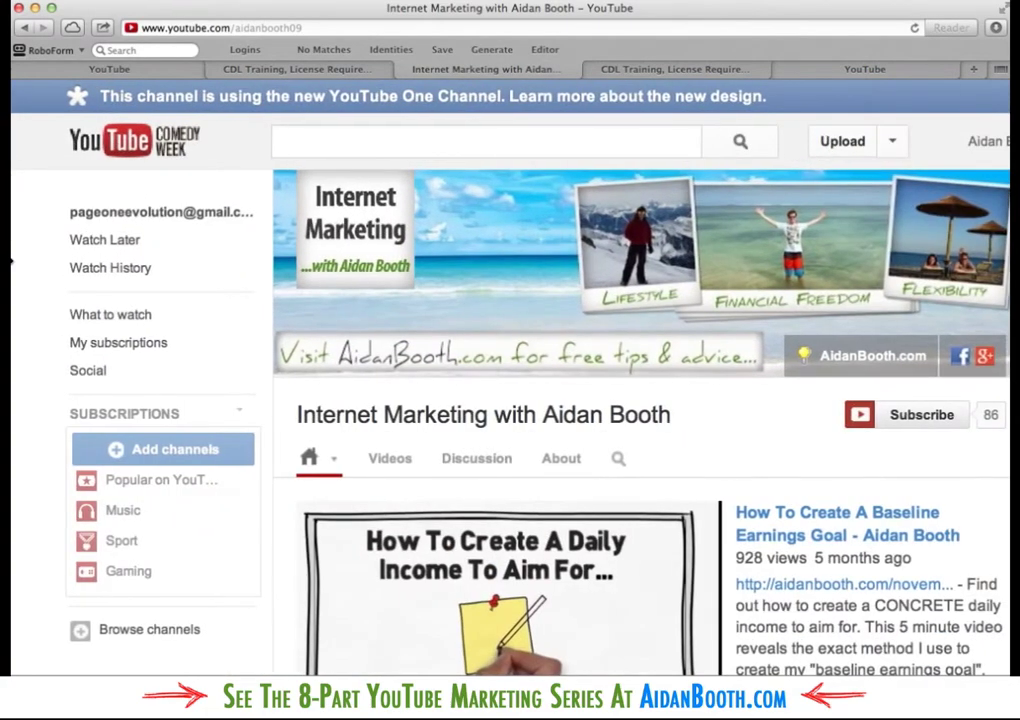
key(super+minus)
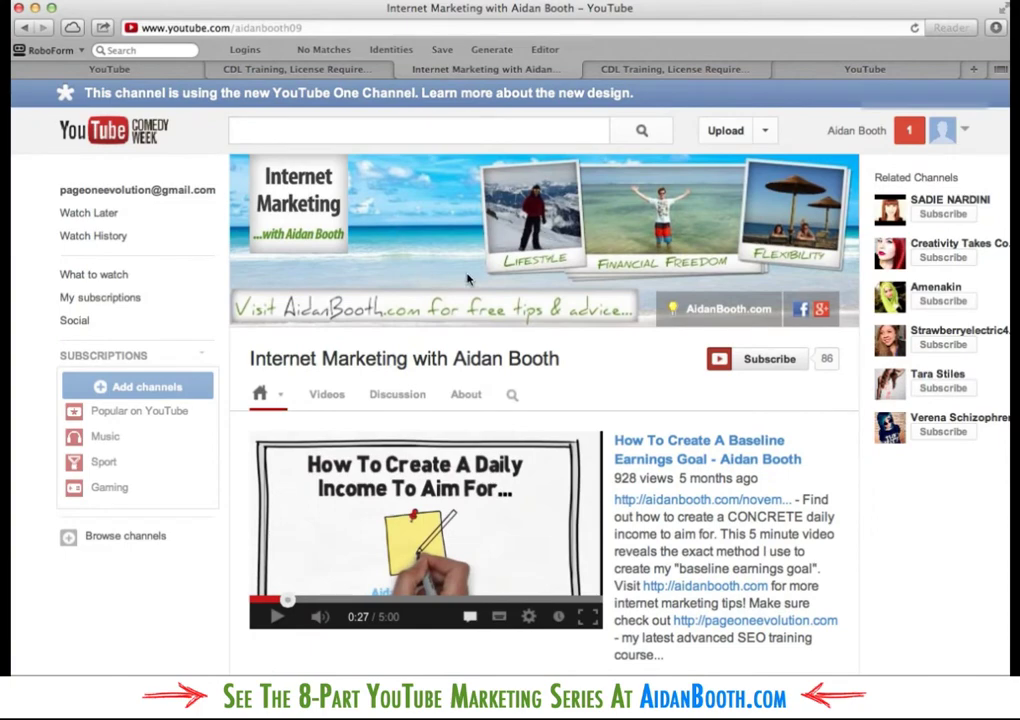
key(super+minus)
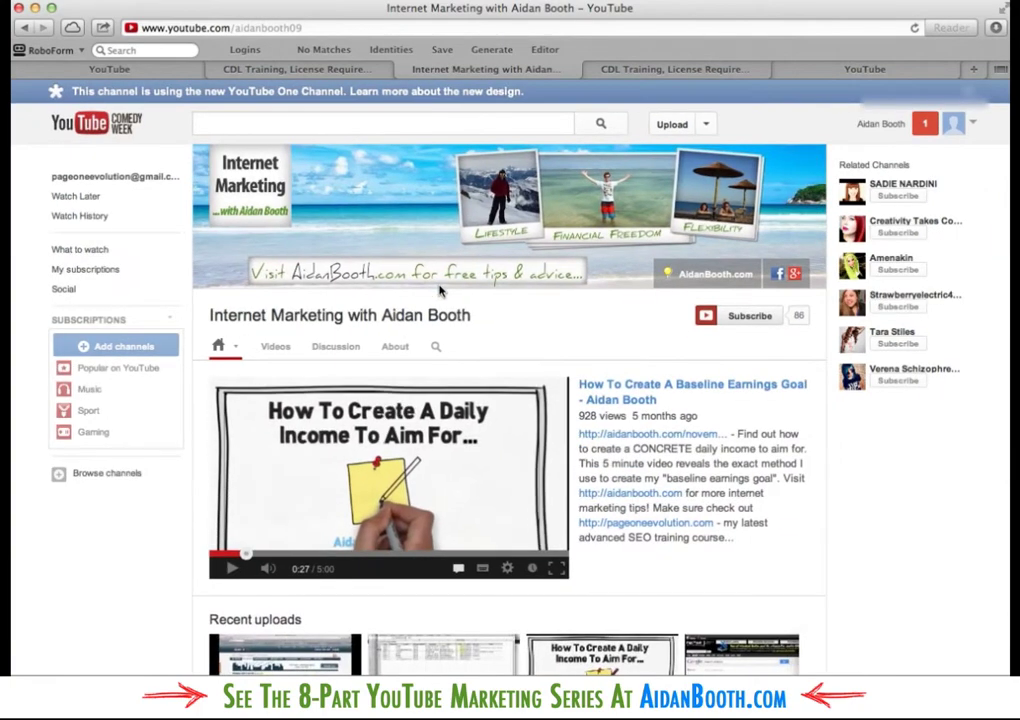
key(super+minus)
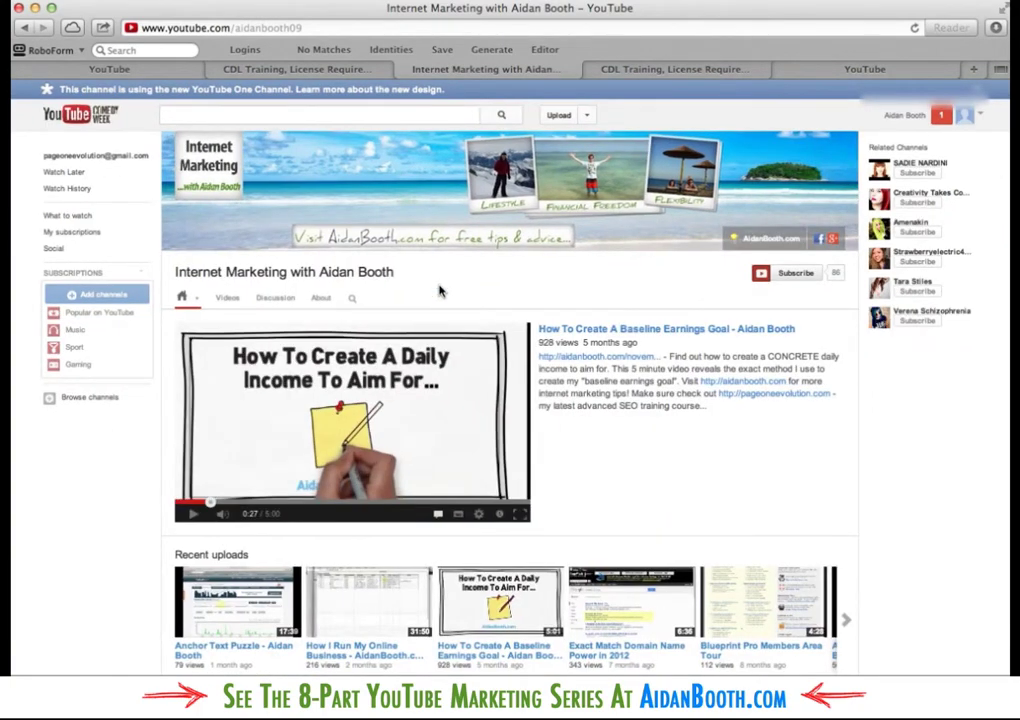
key(super+minus)
key(super+equal)
key(super+equal)
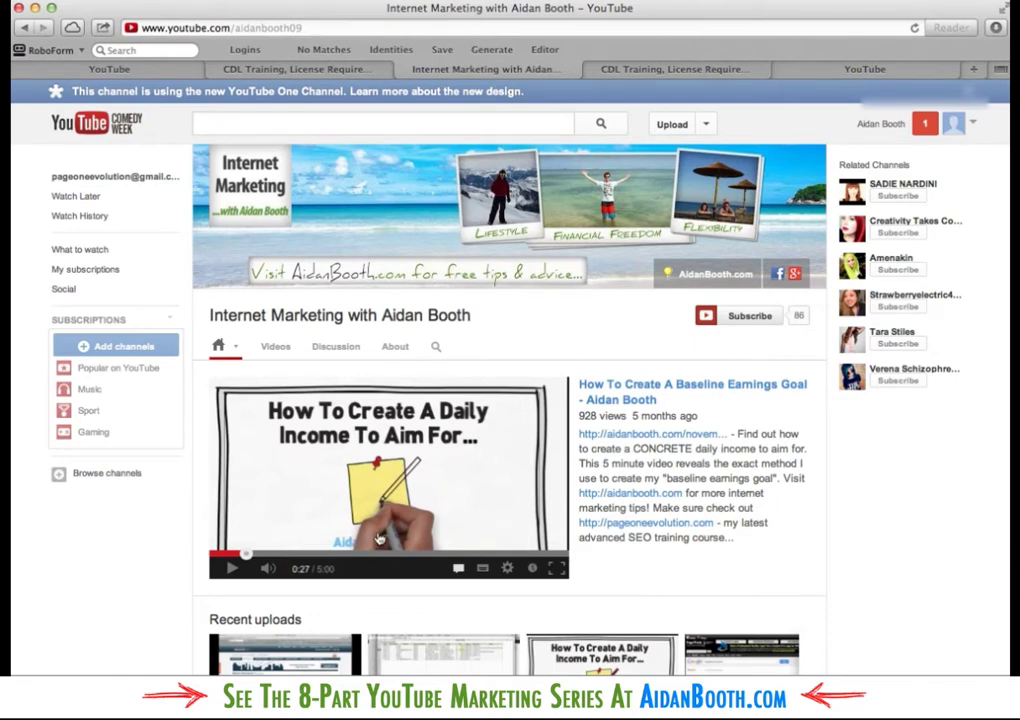
Step: View the Internet Marketing channel's About page and compare its layout with the old-style CDL Training channel
click(395, 350)
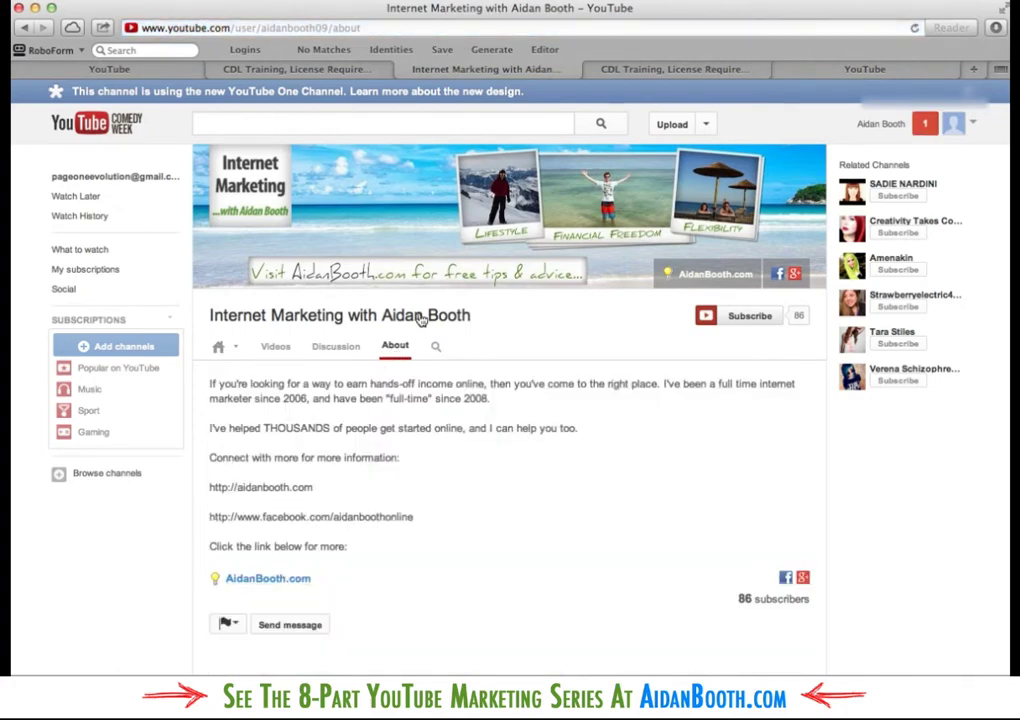
click(218, 69)
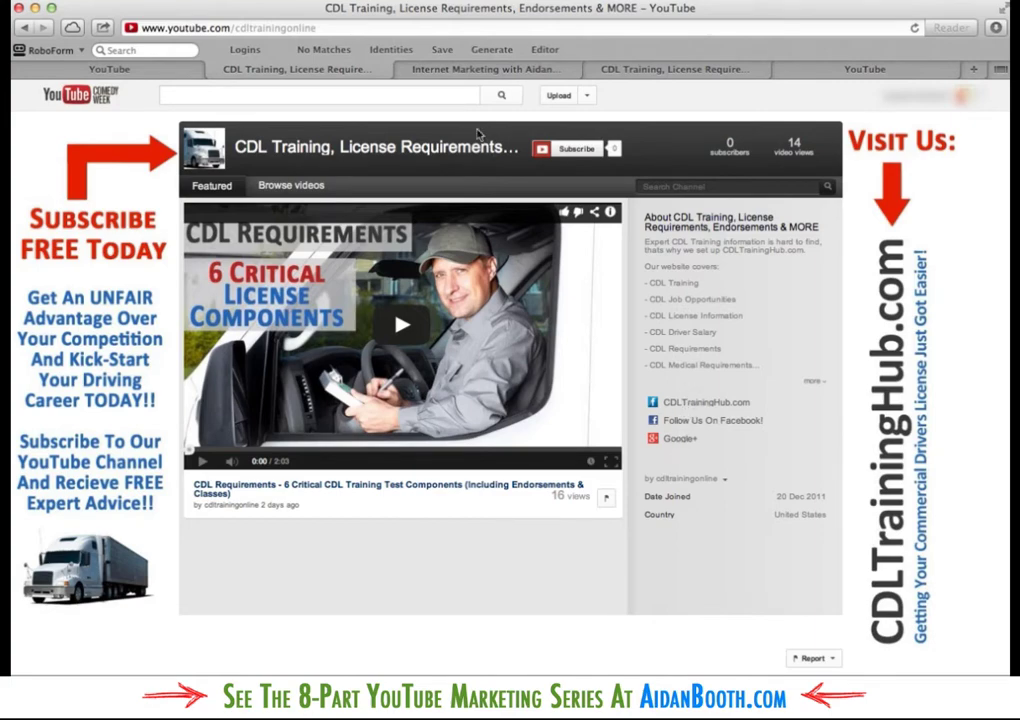
click(400, 69)
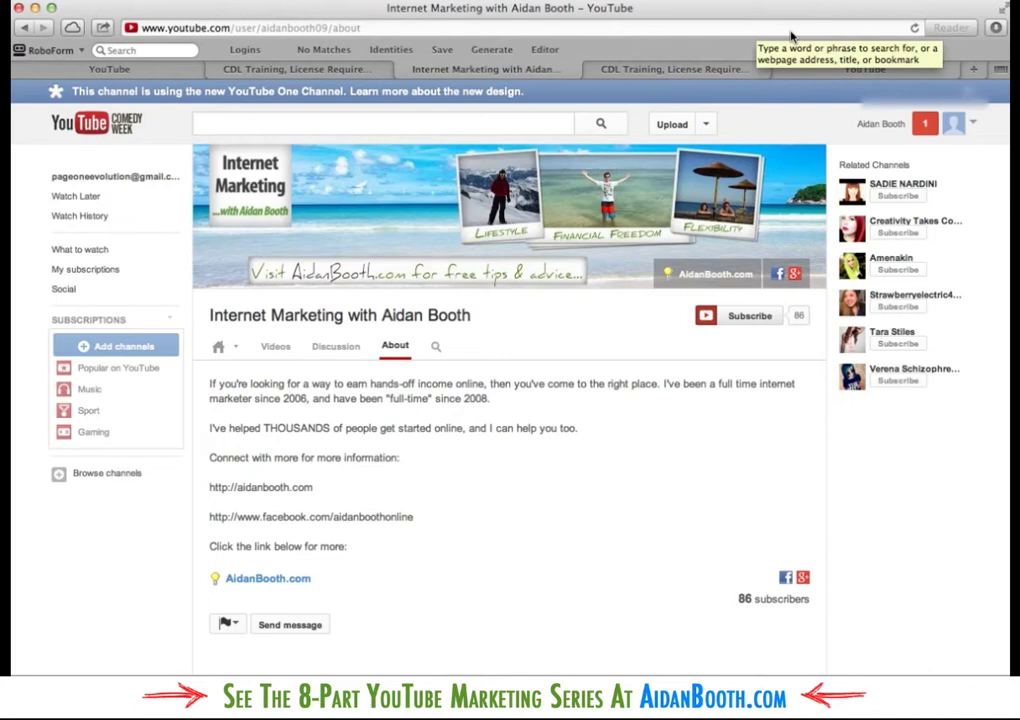
Step: Open your own channel page from the YouTube home page and close the Google+ profile page
click(870, 71)
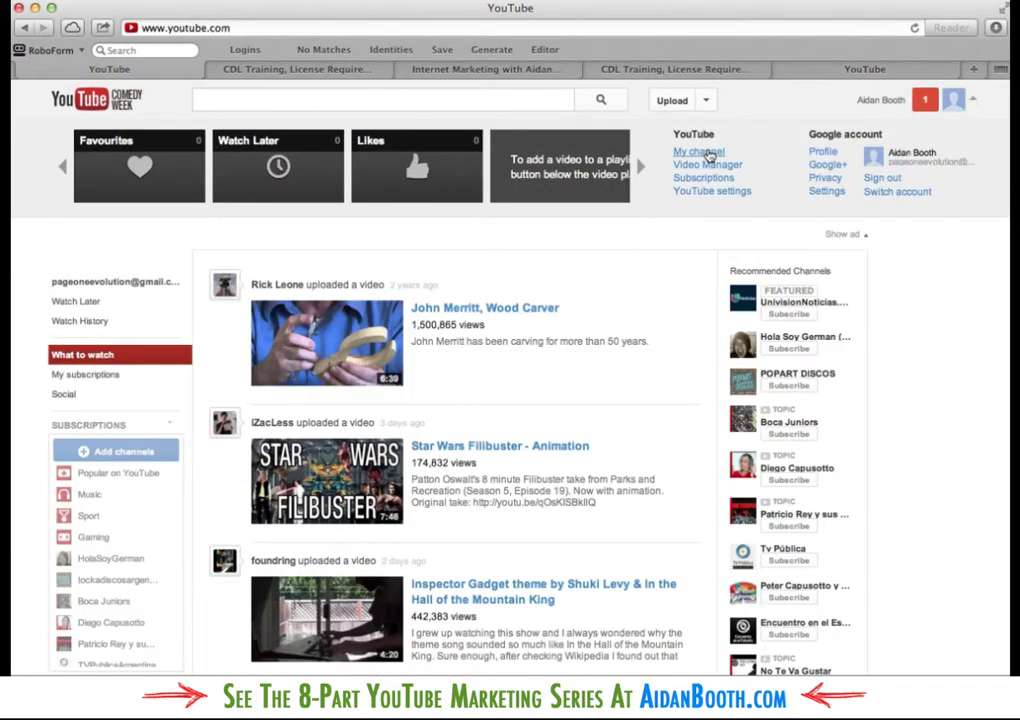
click(706, 153)
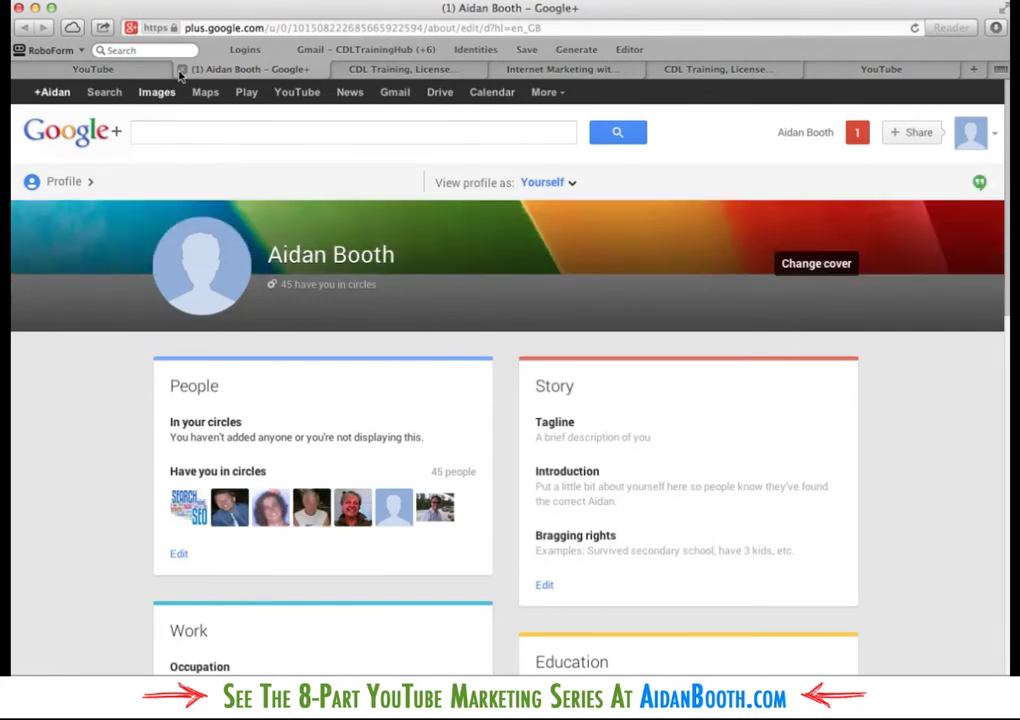
click(181, 69)
click(653, 471)
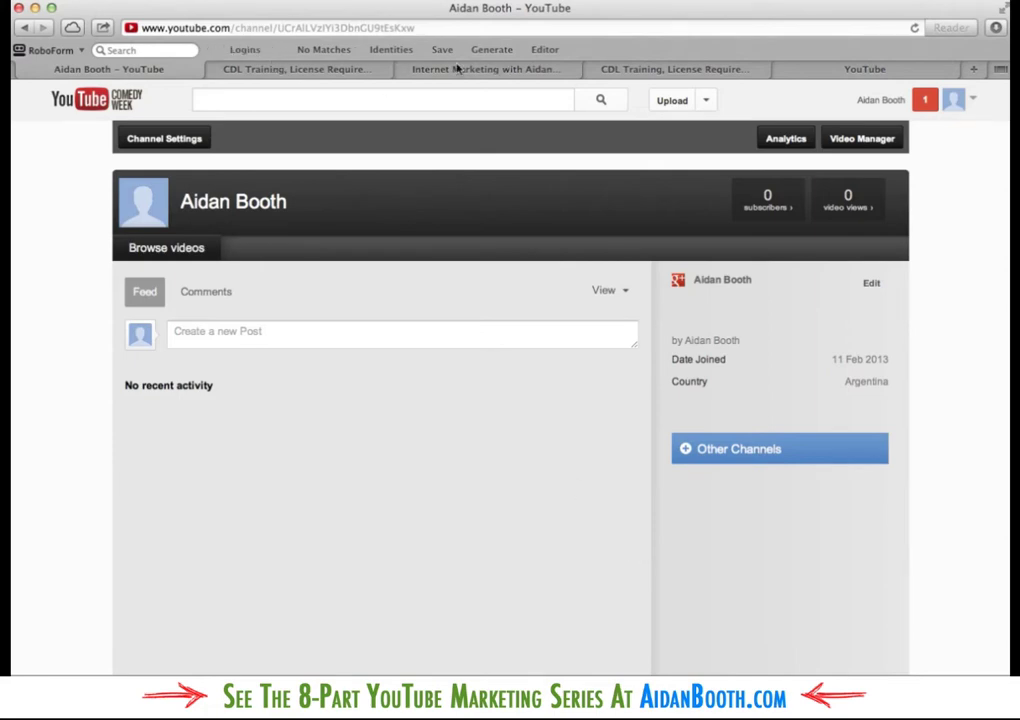
Step: Upgrade the channel to the new One Channel design and dismiss the welcome tour
click(853, 74)
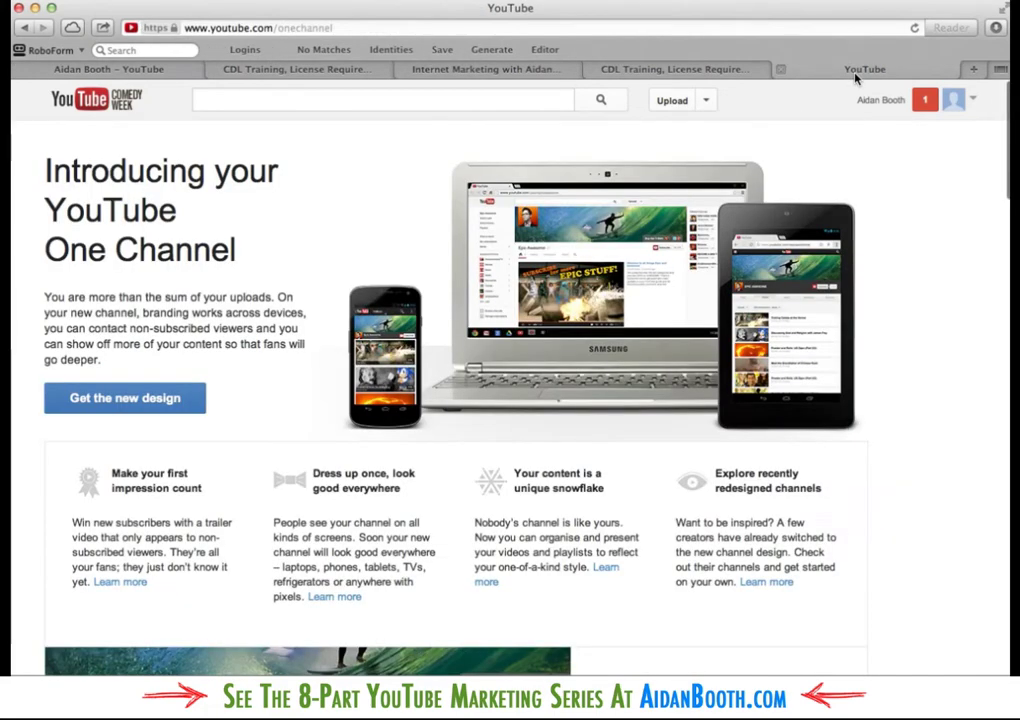
click(134, 399)
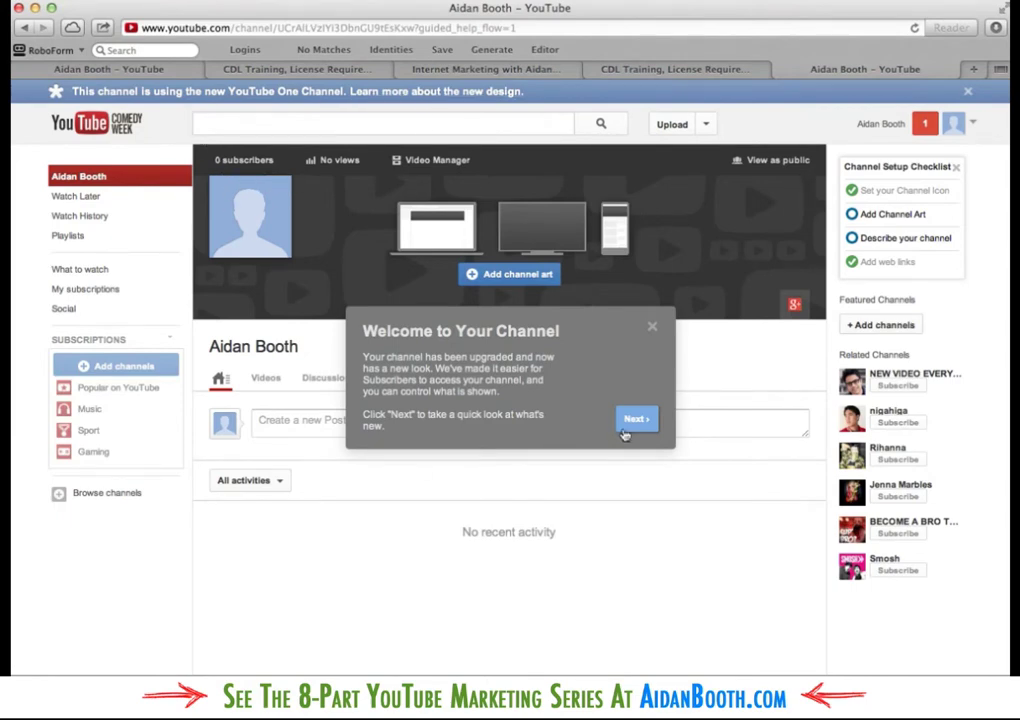
click(652, 327)
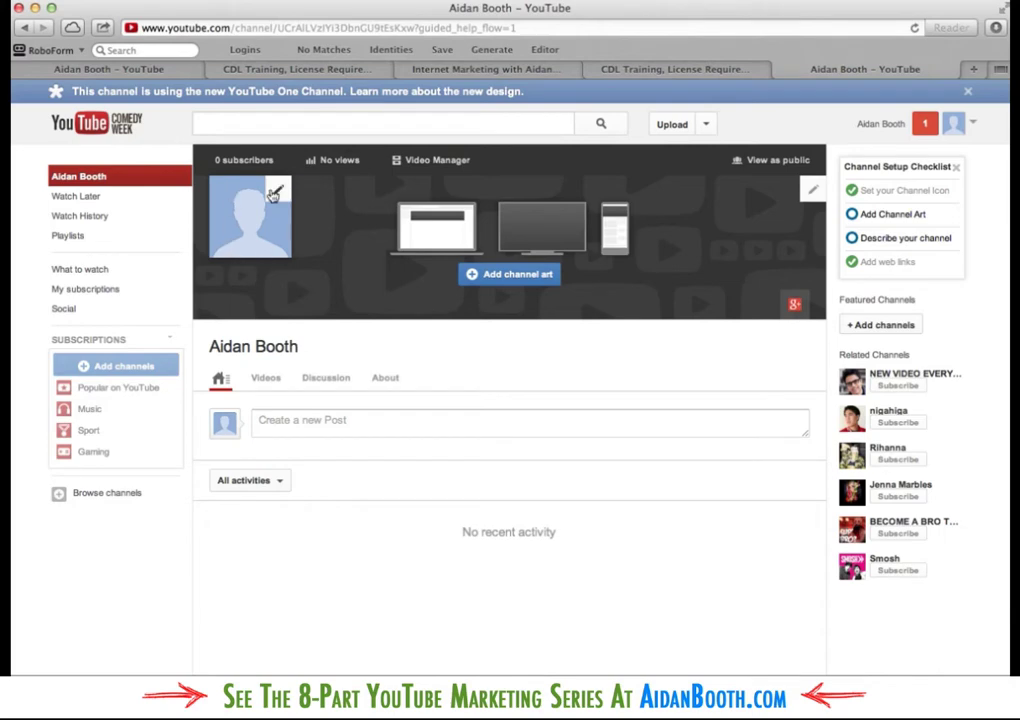
Step: Preview the channel as the public sees it and return to the owner's editing view
click(763, 163)
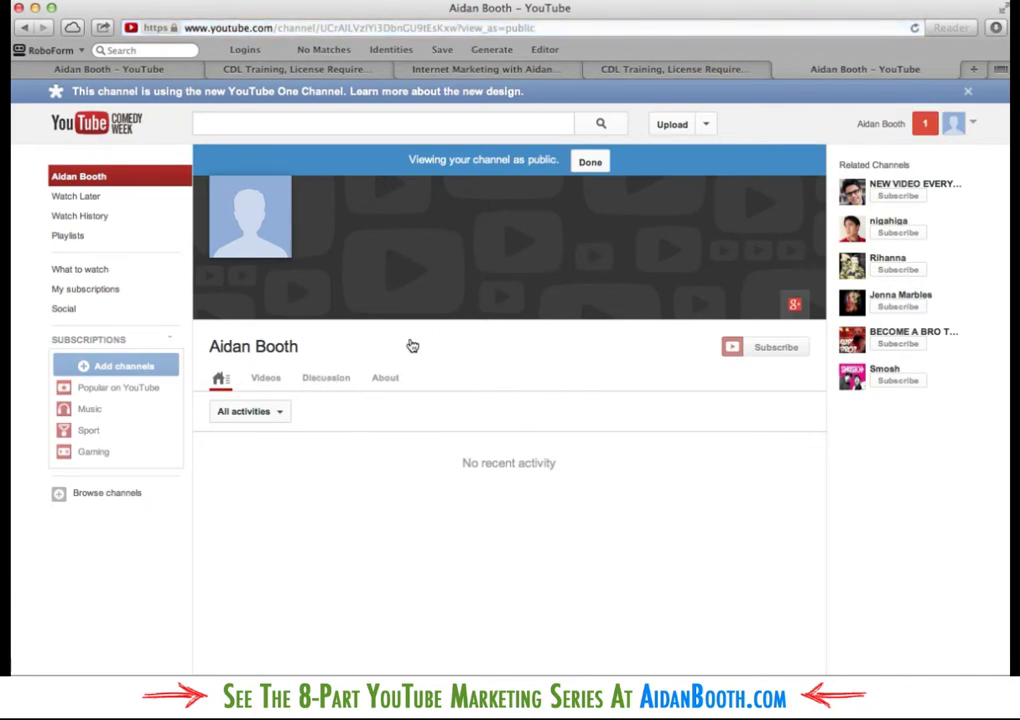
click(591, 164)
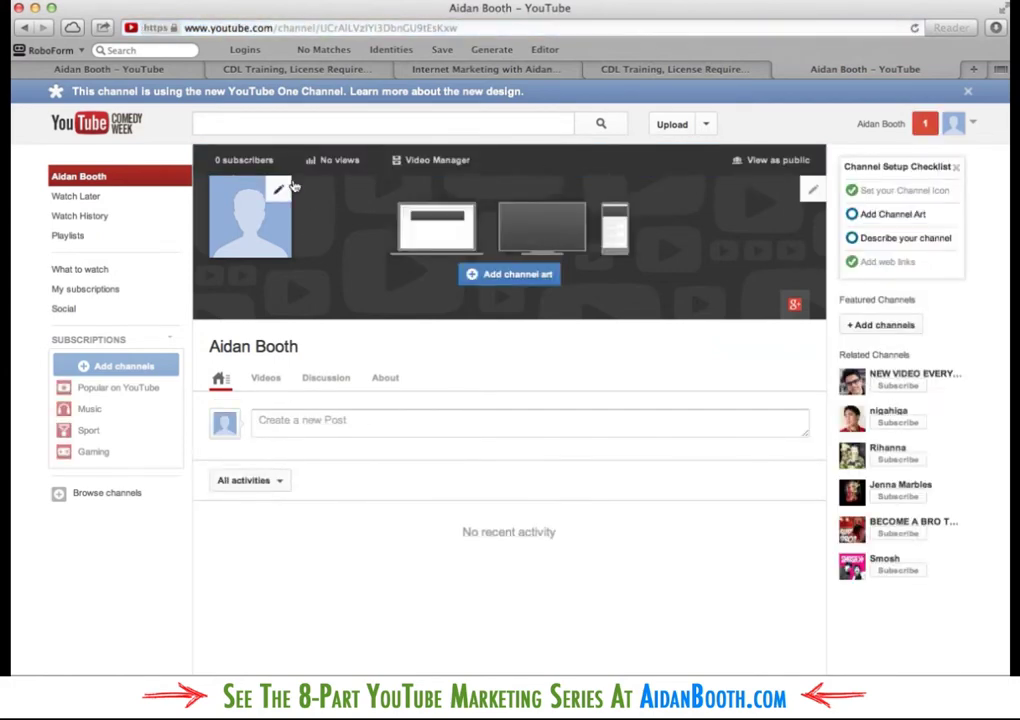
mouse_move(262, 235)
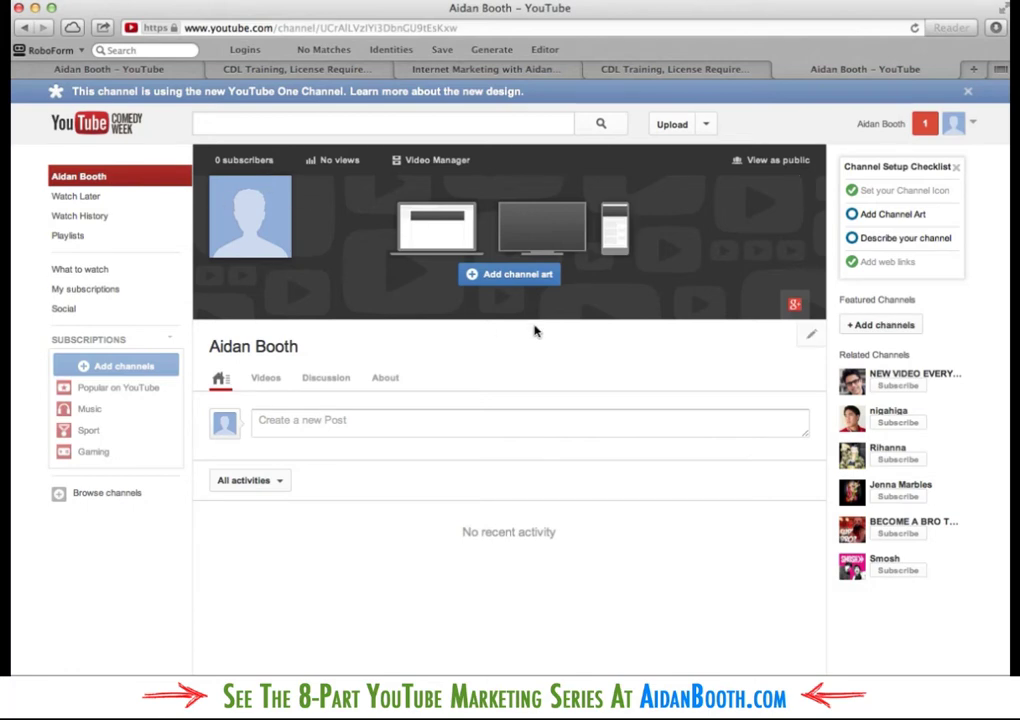
Step: Upload Background3.jpg from the YouTubeChannel folder as the channel art and apply it
click(511, 283)
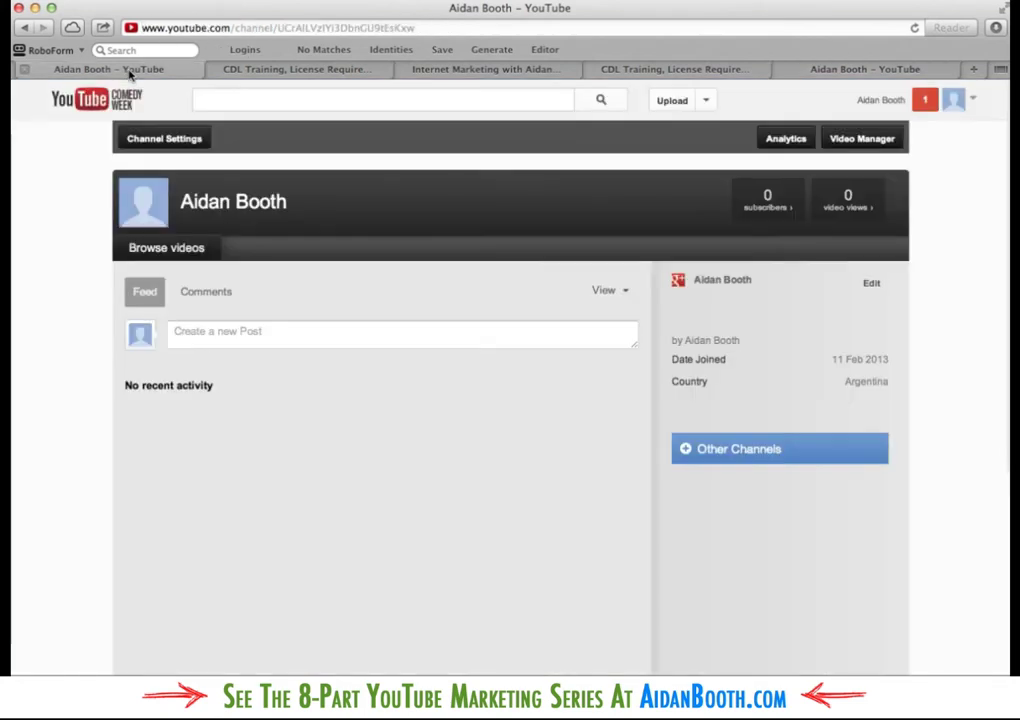
click(129, 70)
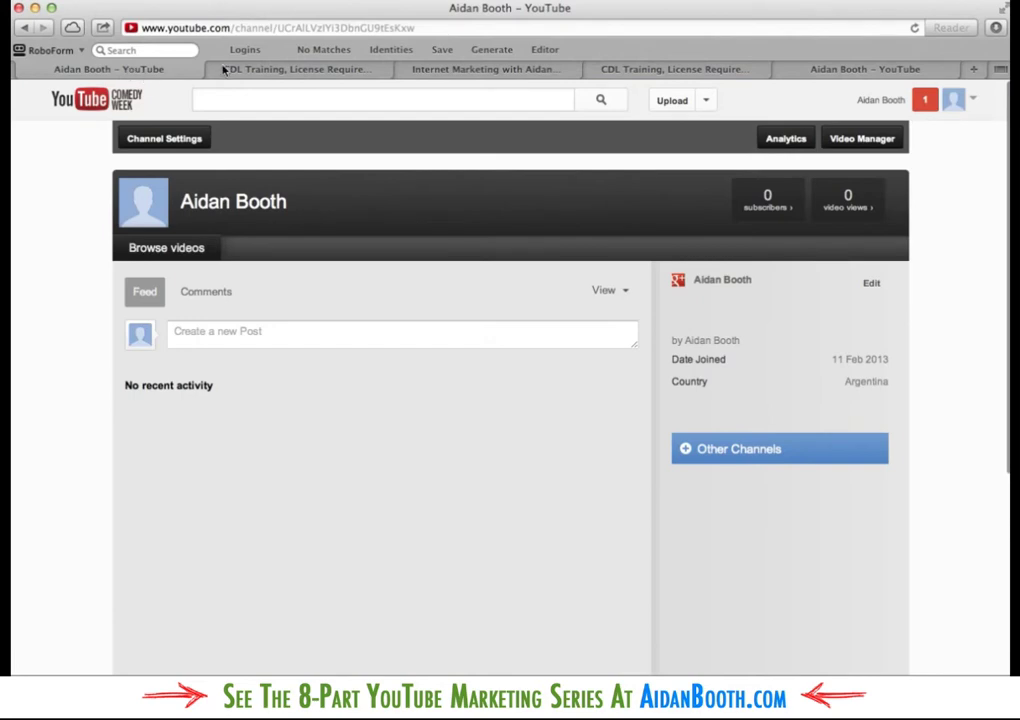
click(481, 74)
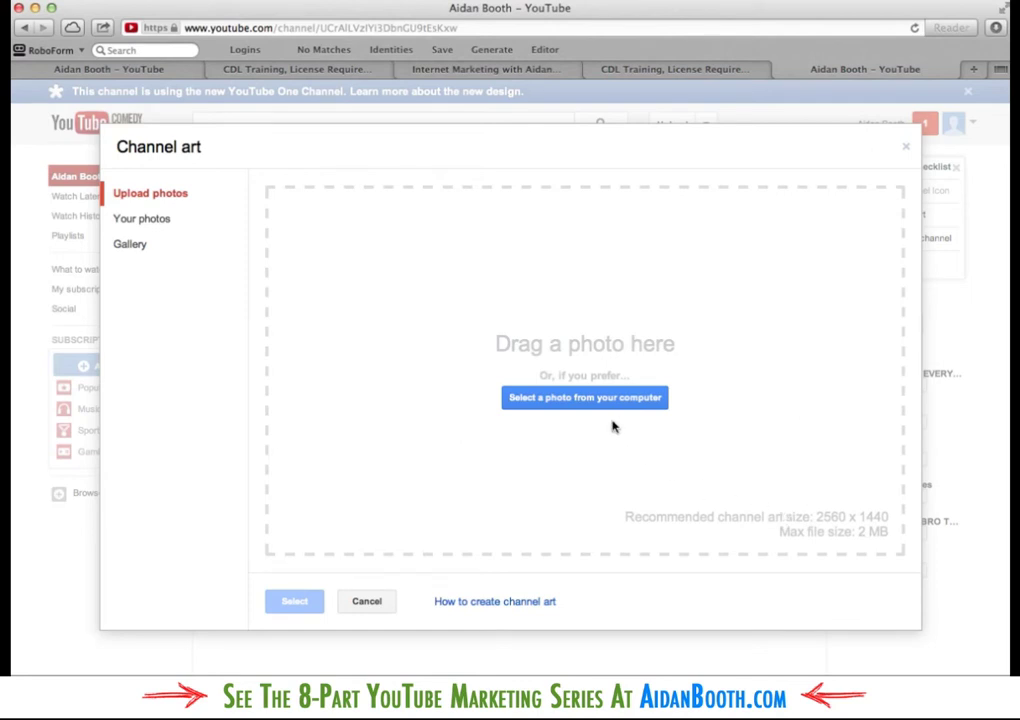
click(588, 400)
click(840, 148)
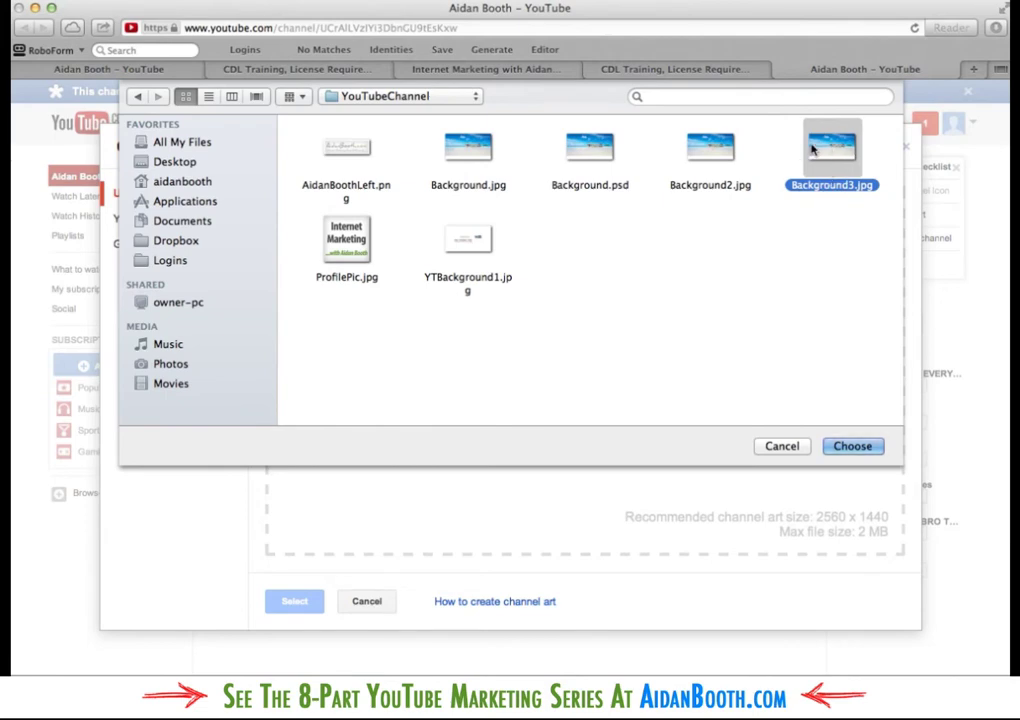
click(845, 448)
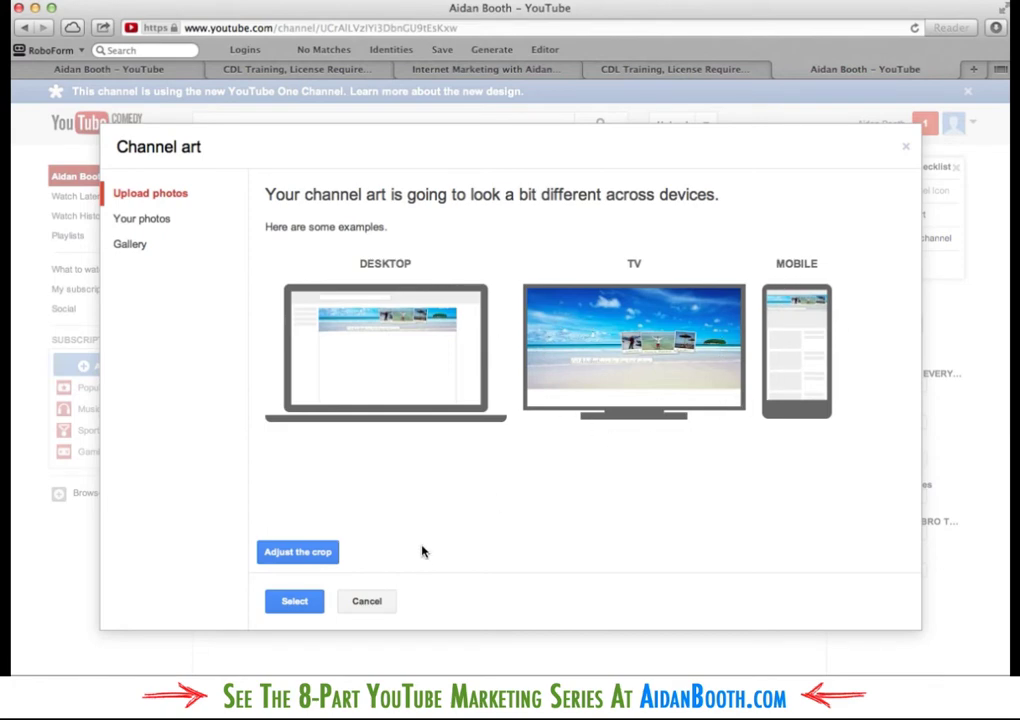
click(295, 601)
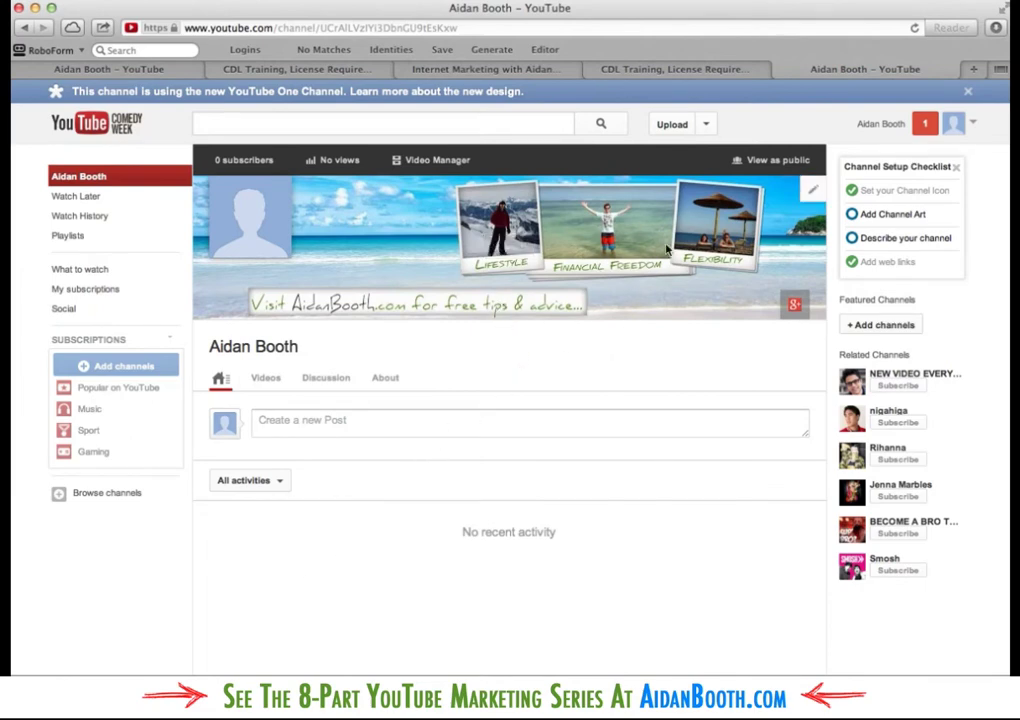
click(809, 192)
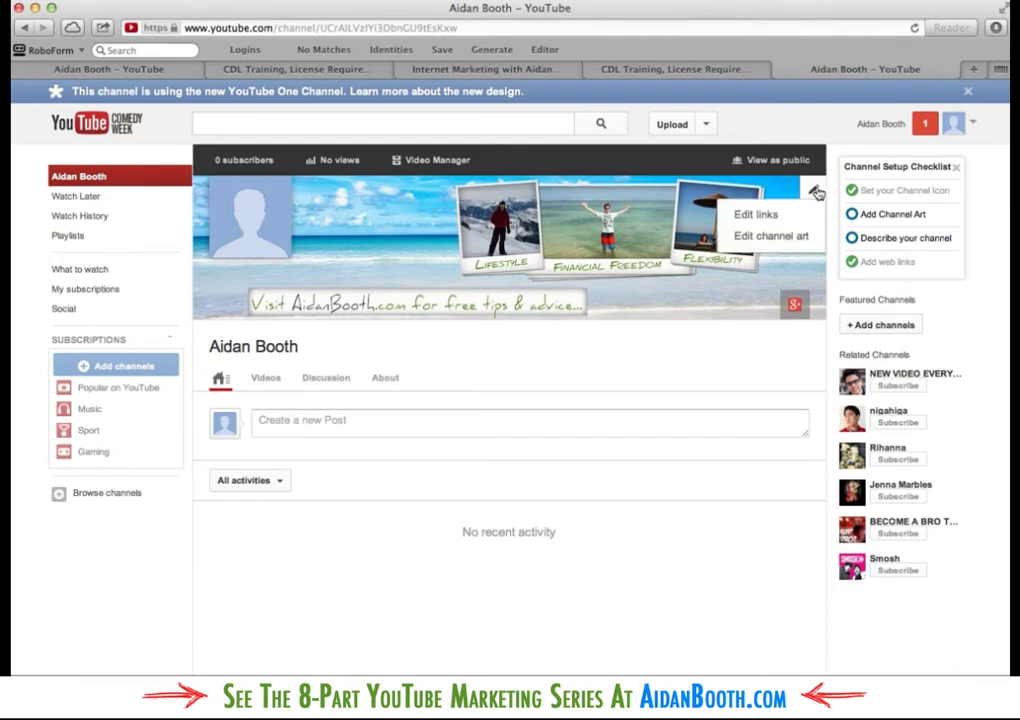
click(764, 218)
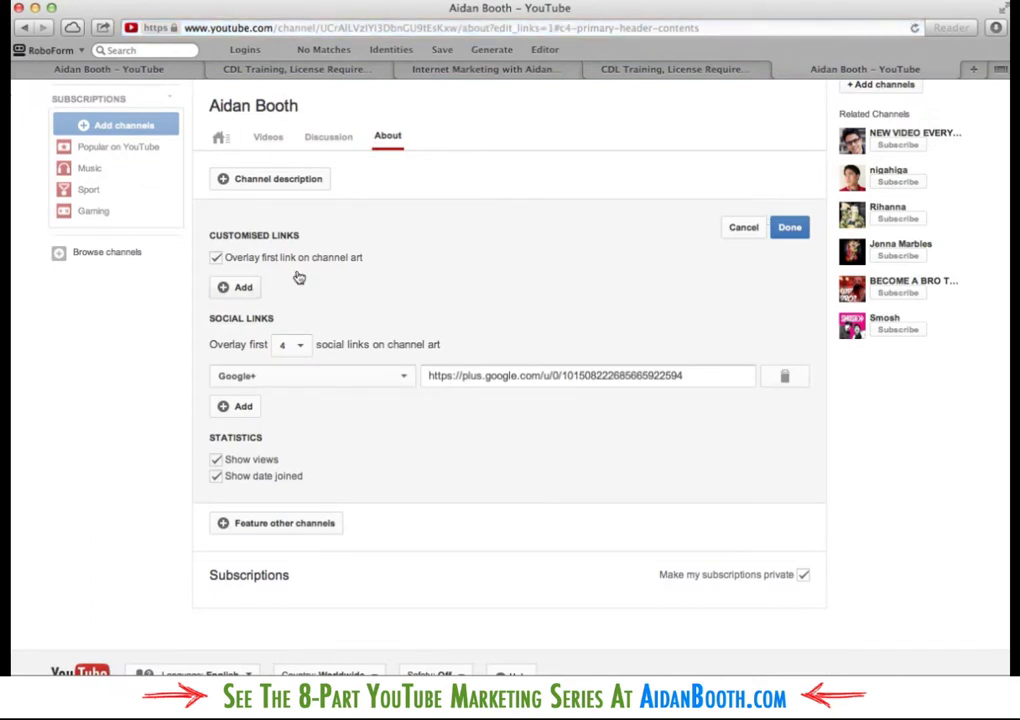
click(241, 288)
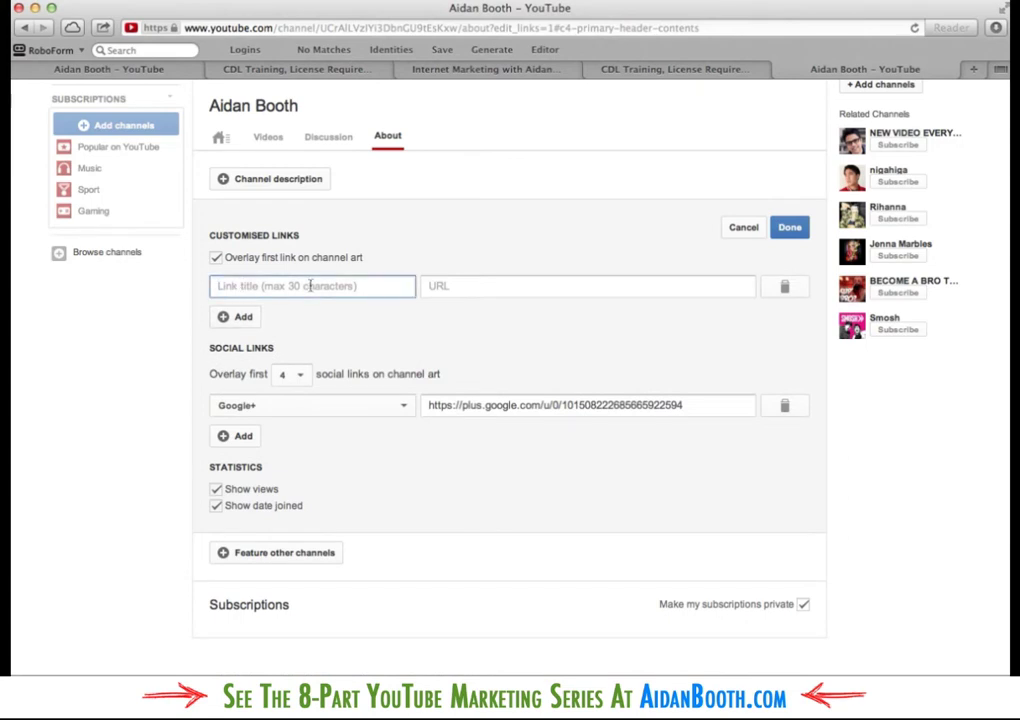
text(Page On)
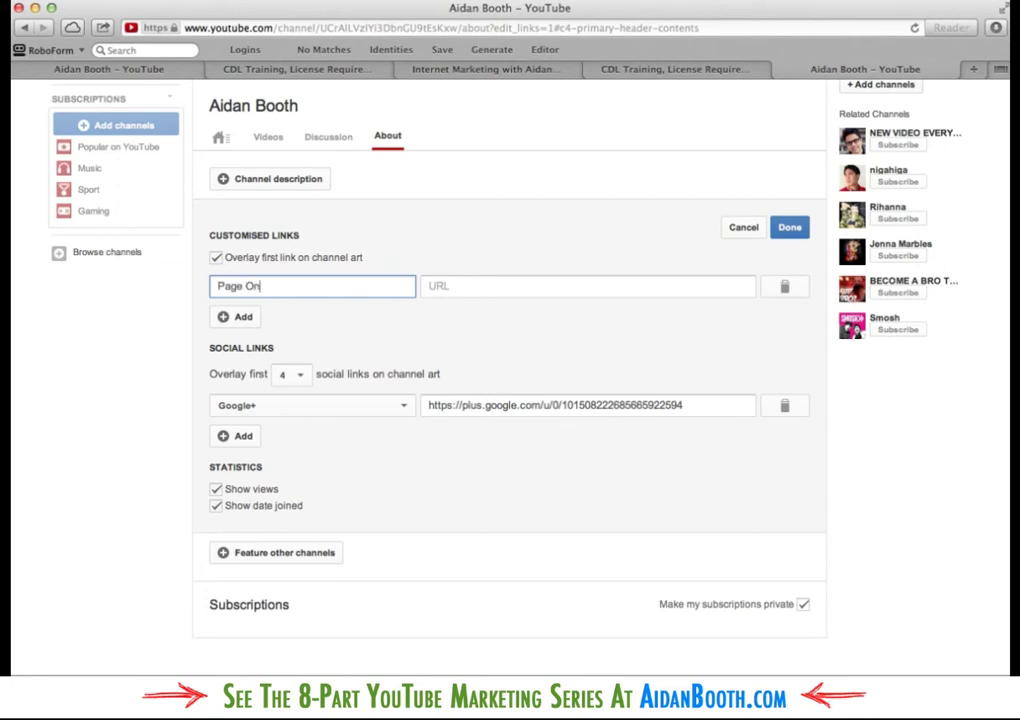
text(e Evolution)
key(Tab)
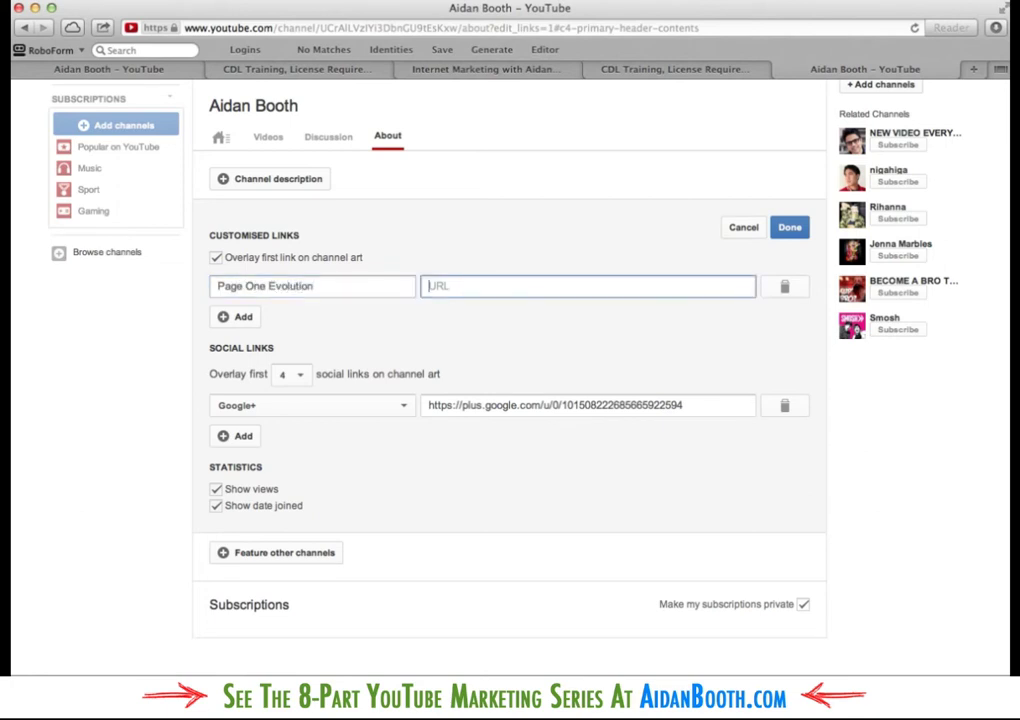
text(http://)
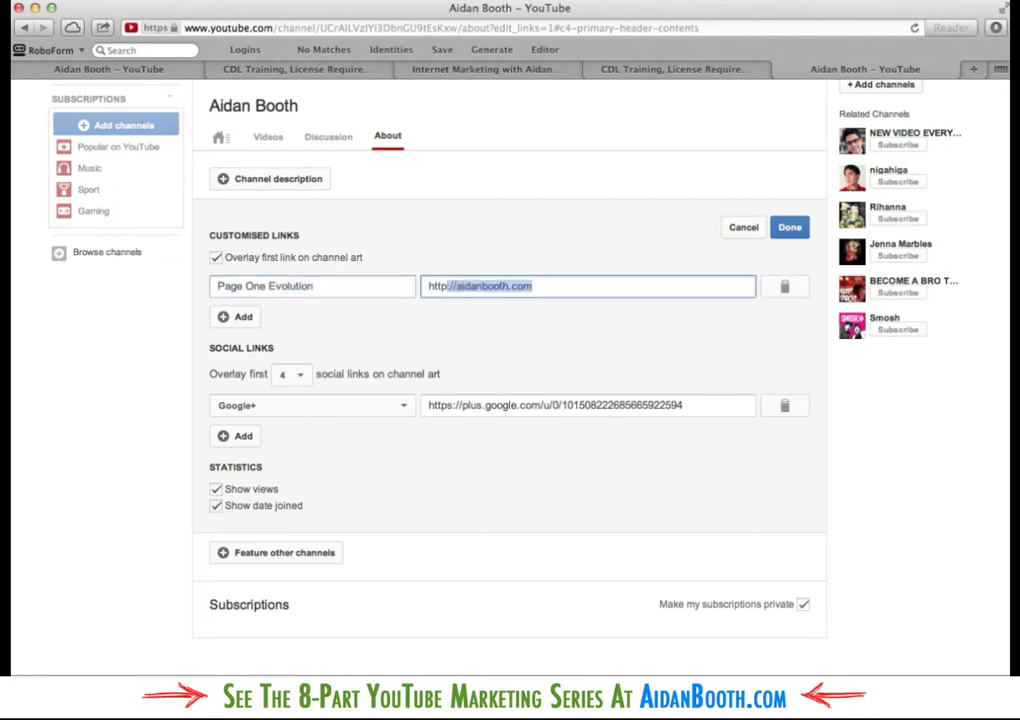
text(www.pa)
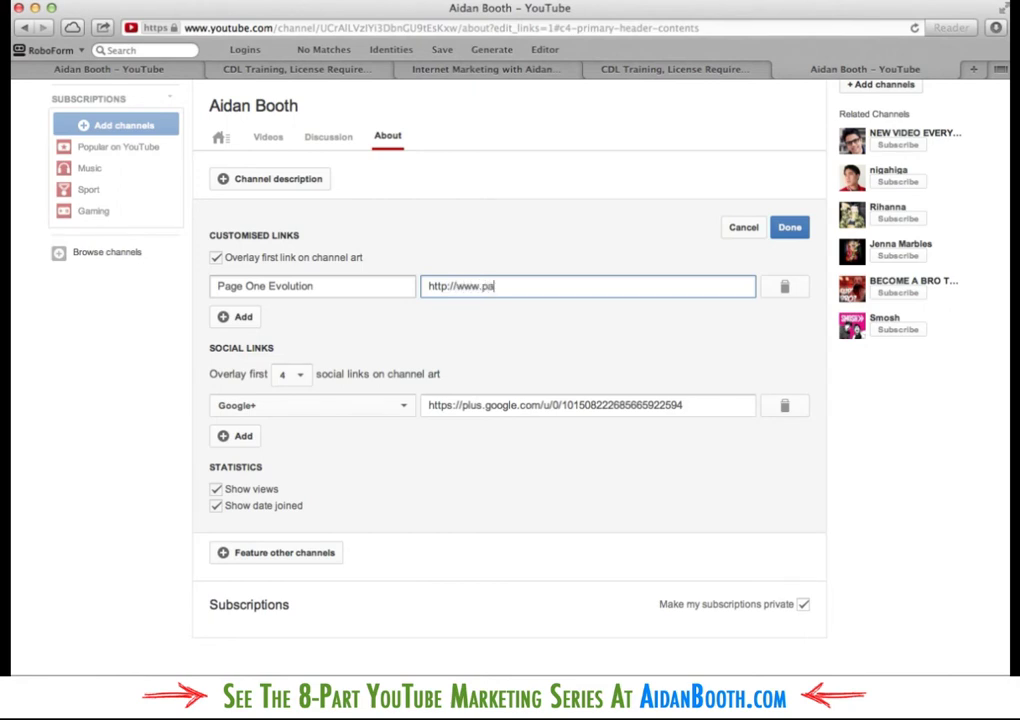
text(geoneevolution.com)
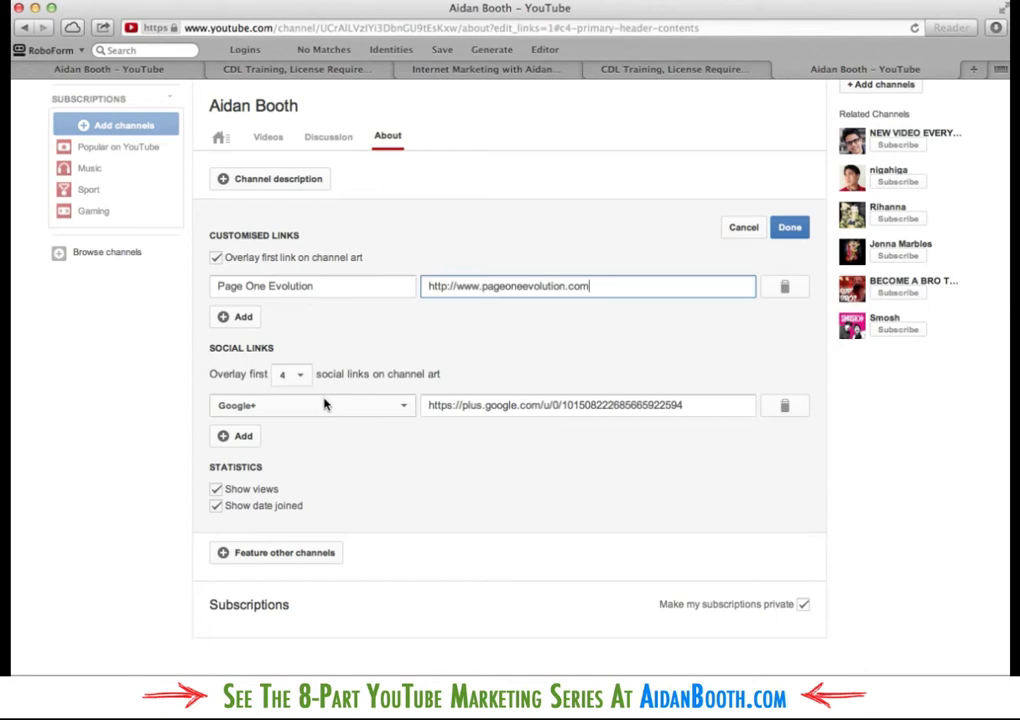
Step: Add a Facebook social link with the full web address of the owner's Facebook page
click(236, 436)
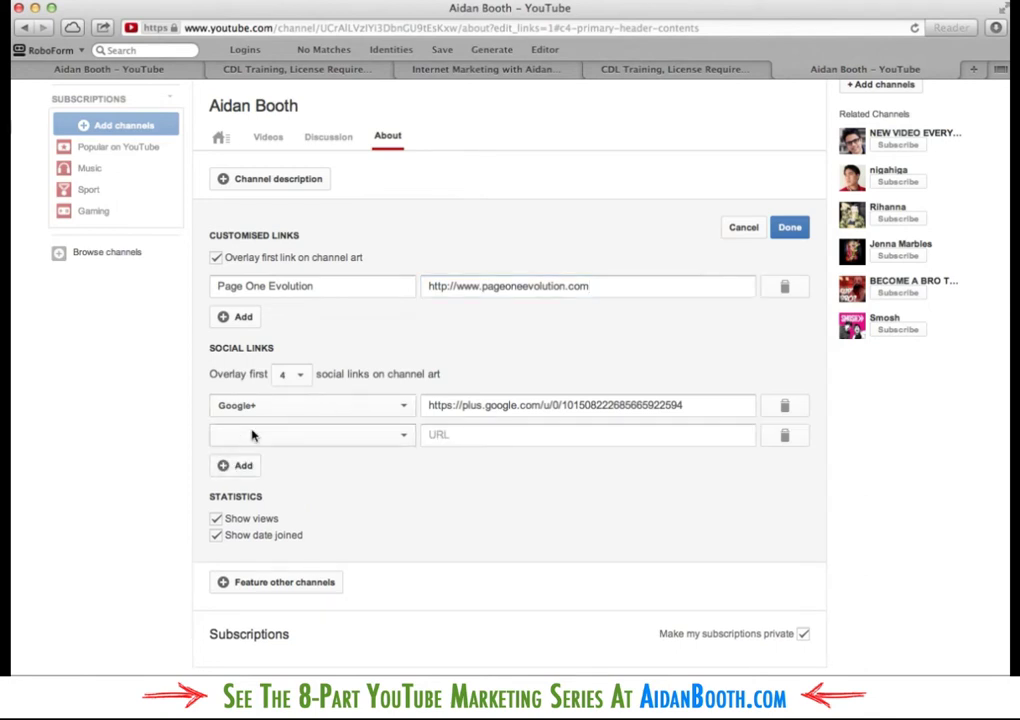
click(299, 436)
click(240, 449)
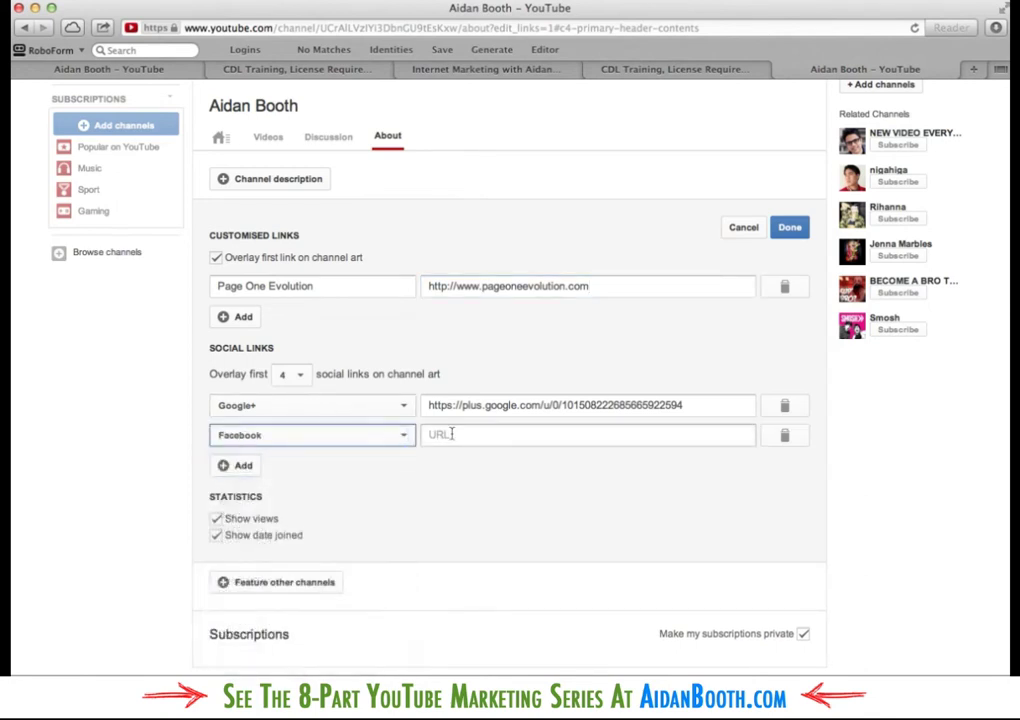
click(465, 434)
text(http://)
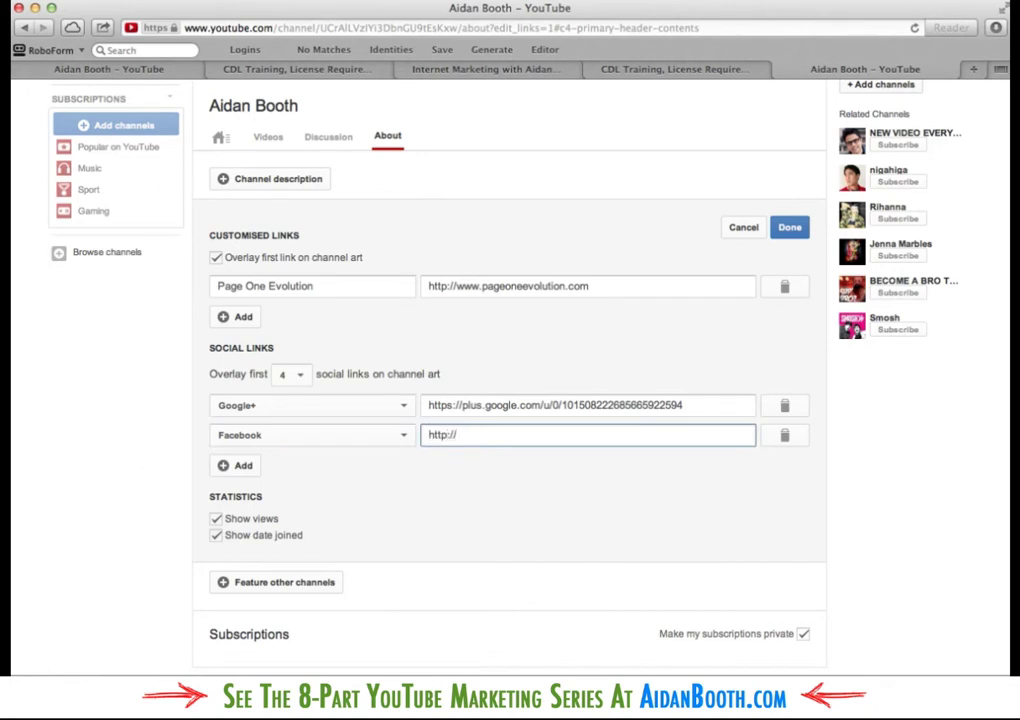
text(ww.faceb)
text(facebook.com)
text(/ai)
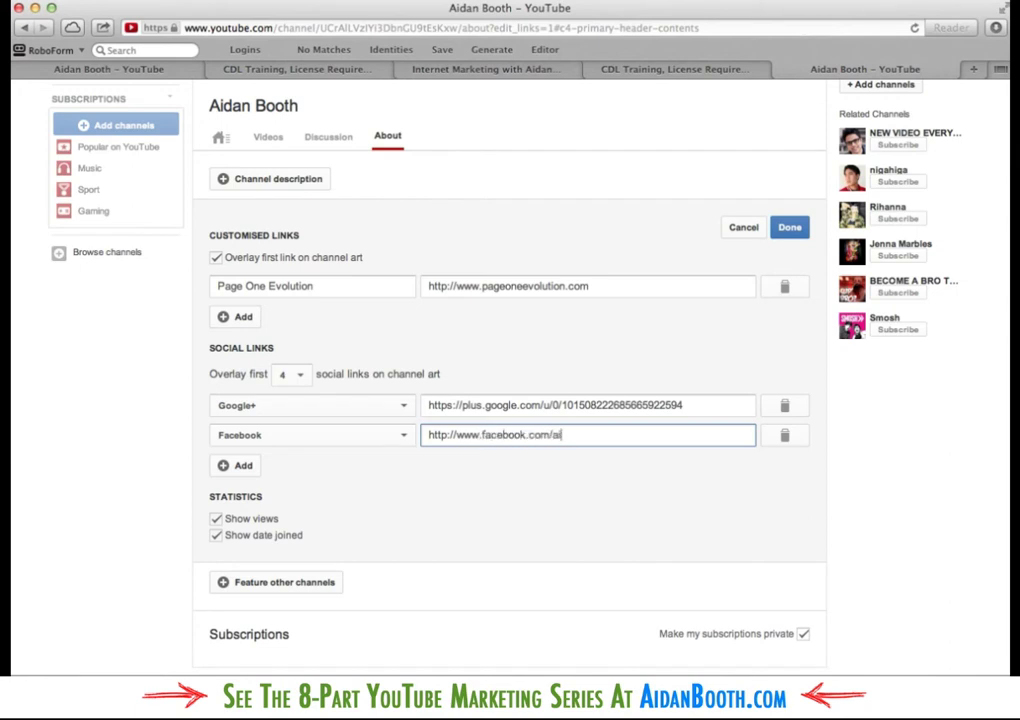
text(danboothonline)
click(241, 467)
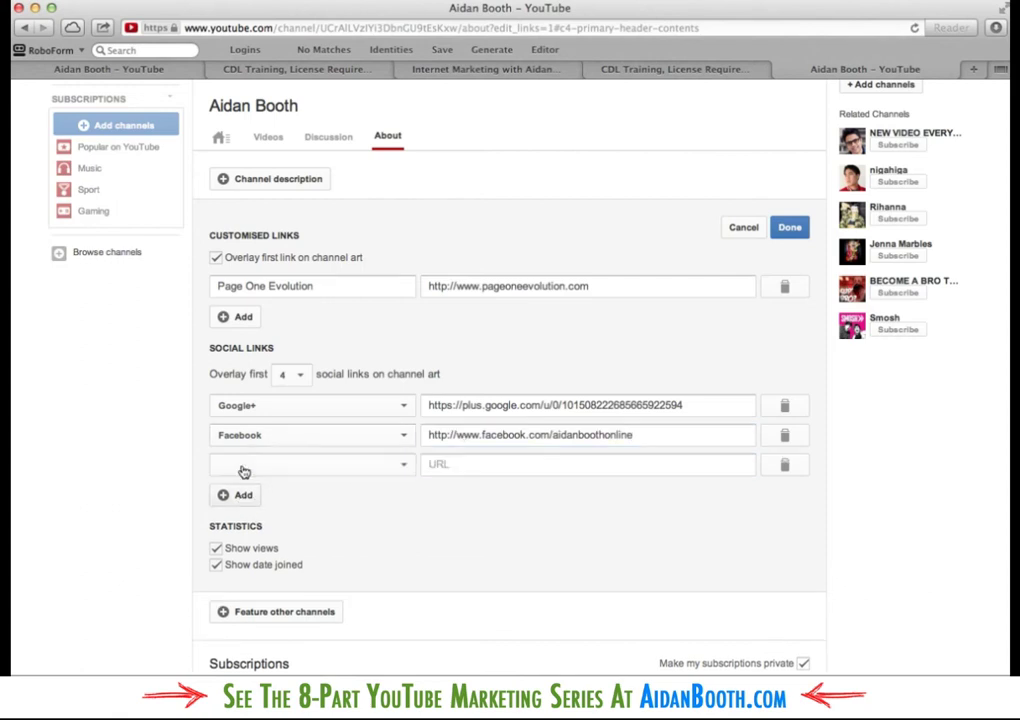
click(380, 467)
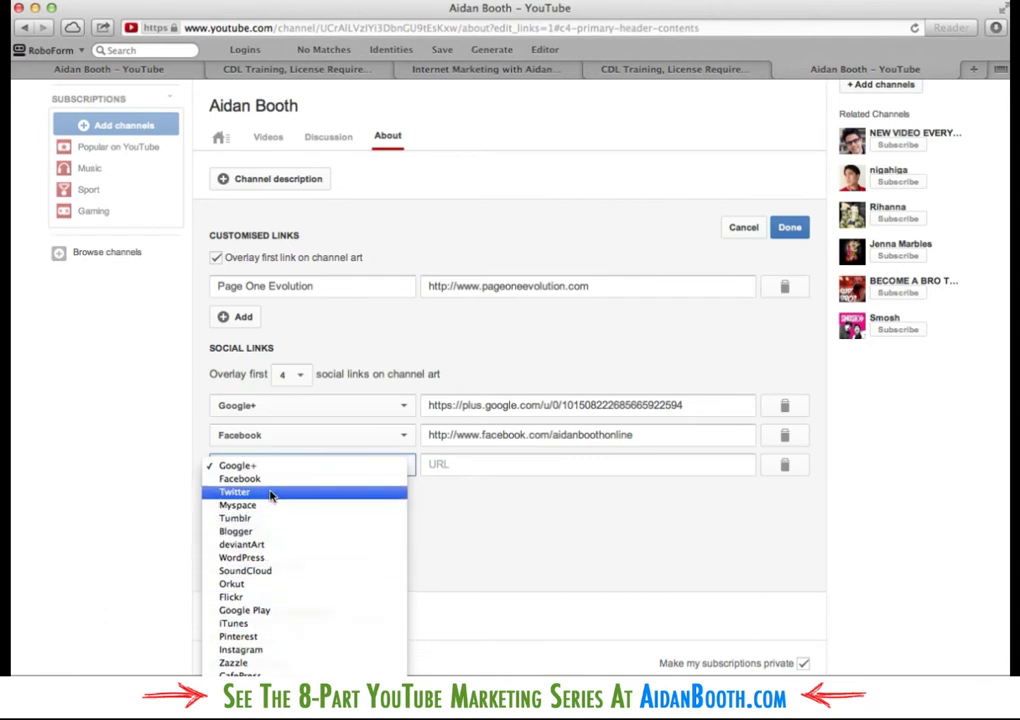
click(480, 495)
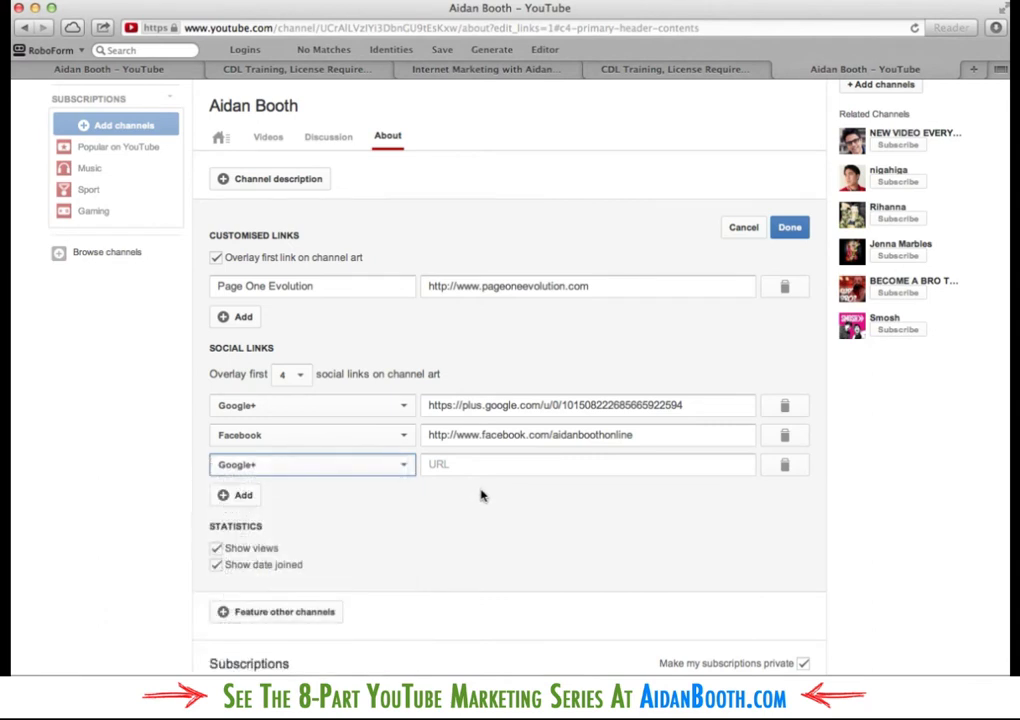
scroll(386, 492, down, 1)
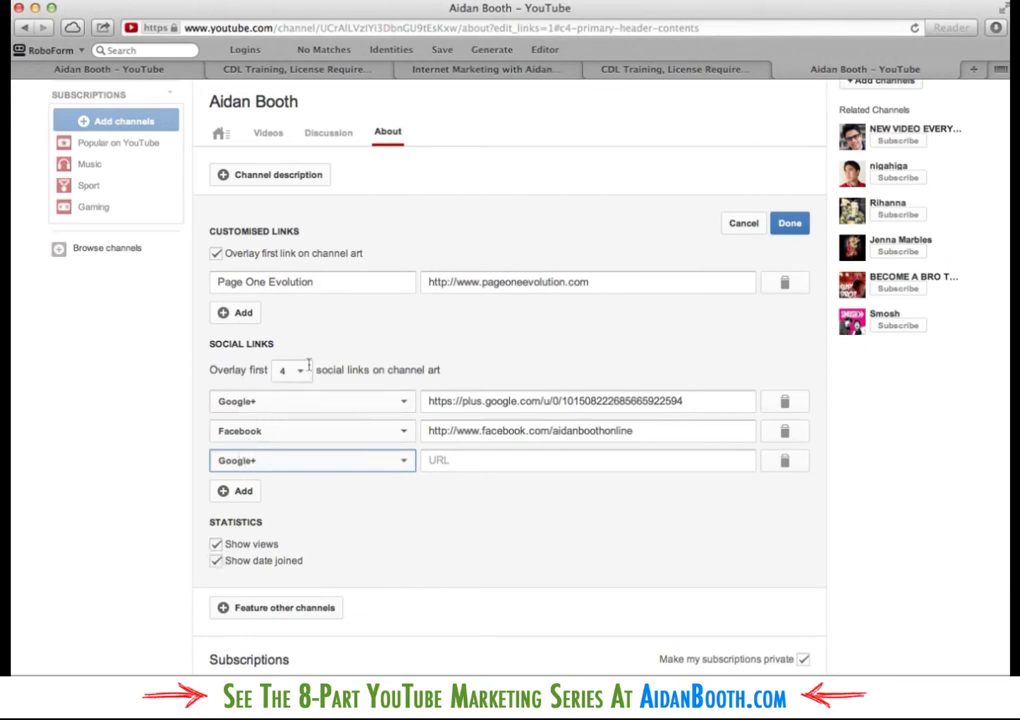
Step: Save the customised and social links and check their overlay on the channel art
click(790, 224)
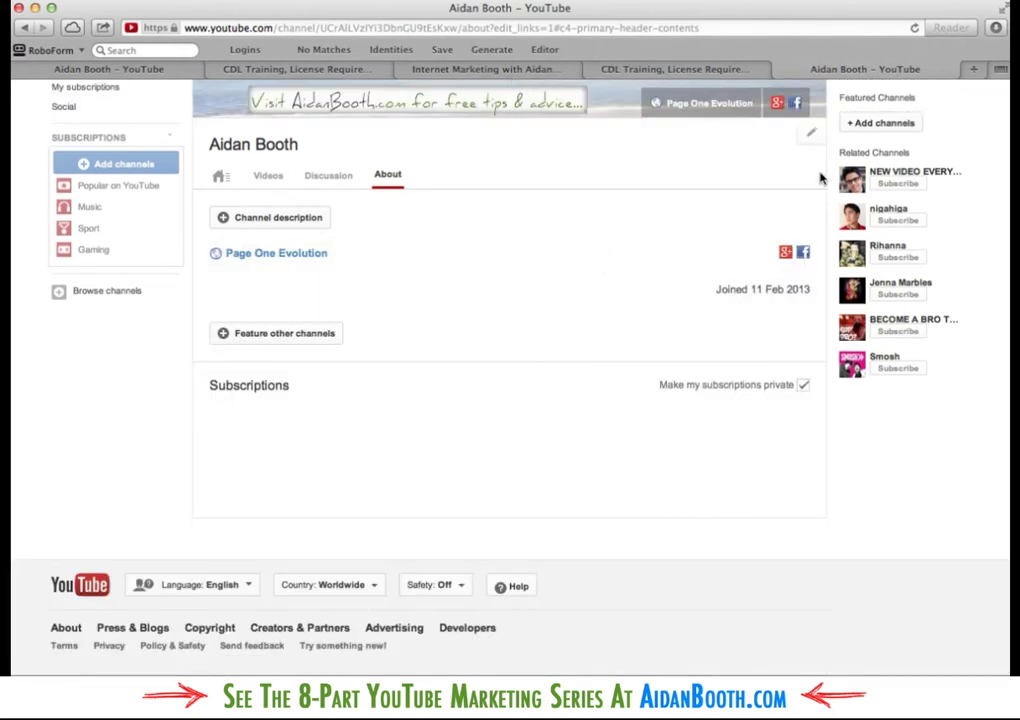
scroll(822, 179, up, 3)
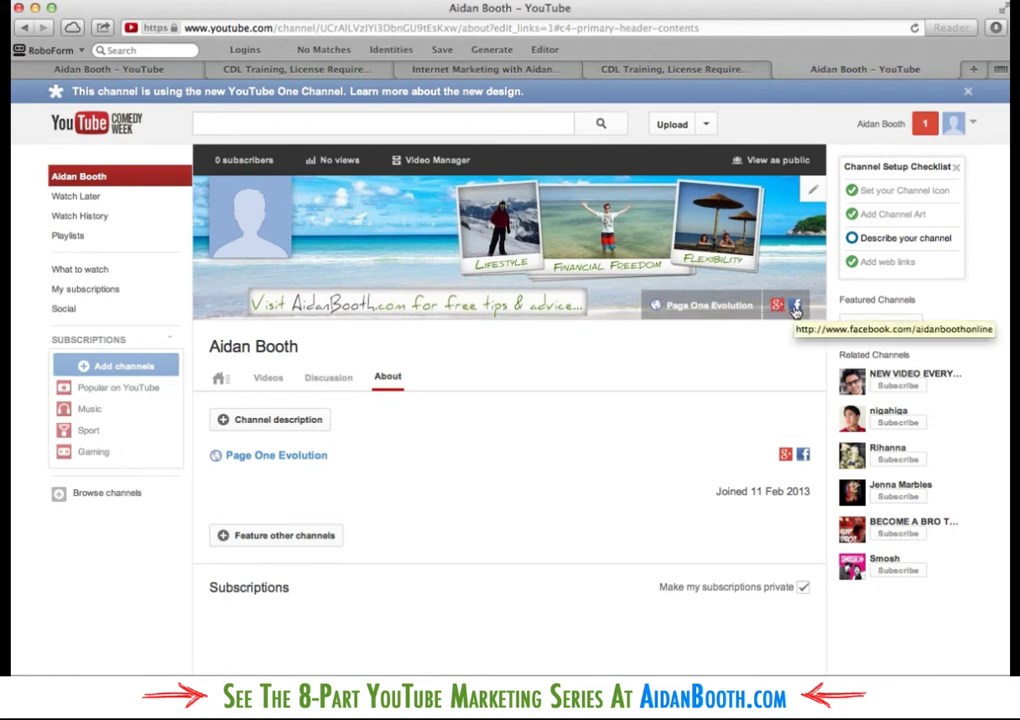
Step: Start the channel description with the line "Channel description goes here...."
click(290, 421)
click(292, 462)
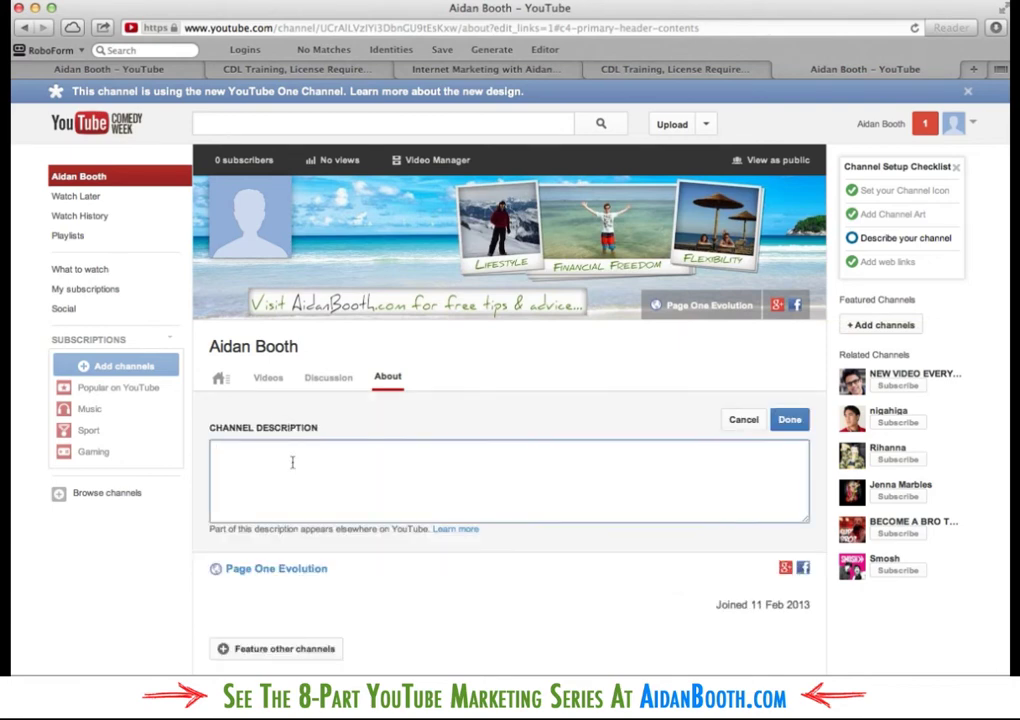
text(Channel description goes here....)
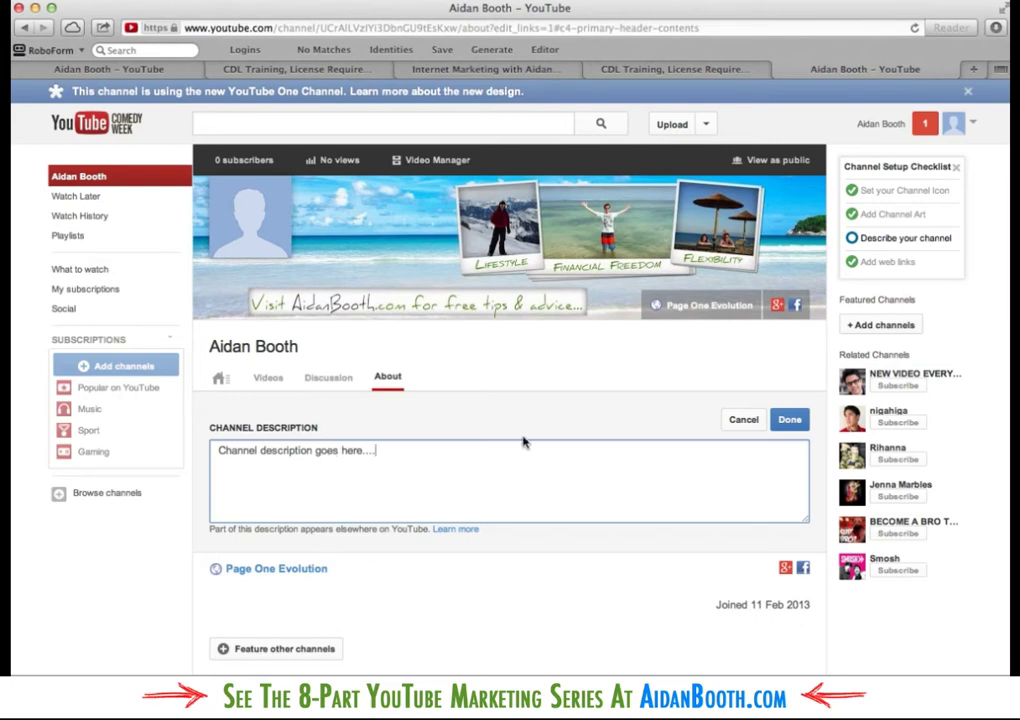
Step: Copy the full About text from the existing Internet Marketing channel and paste it below the placeholder line of the new channel description
click(487, 70)
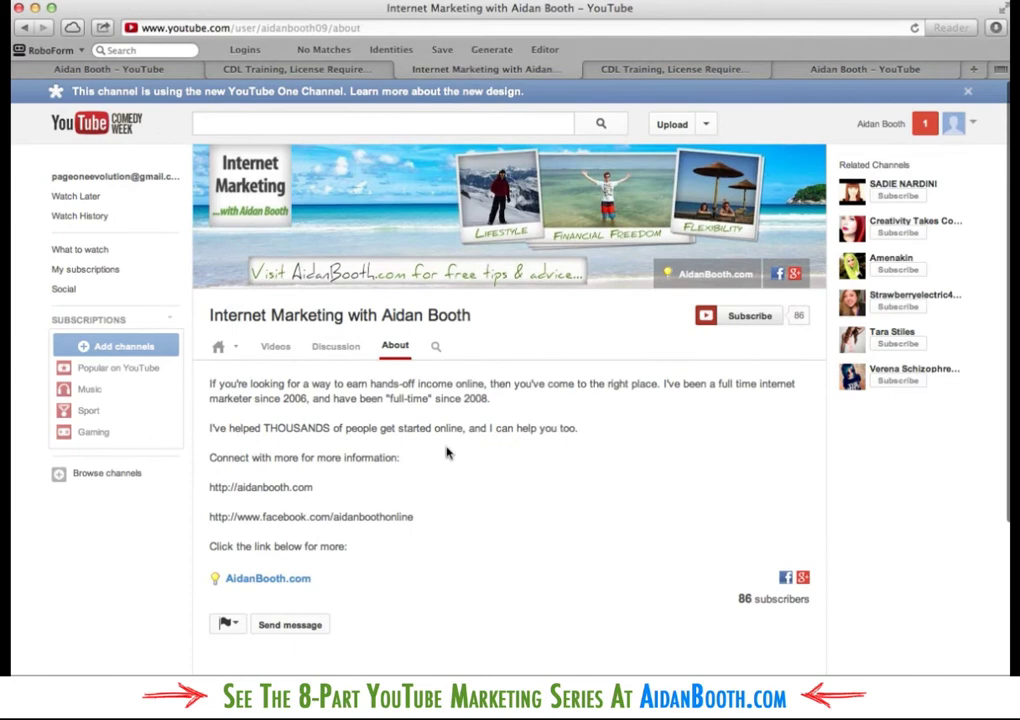
scroll(330, 420, down, 1)
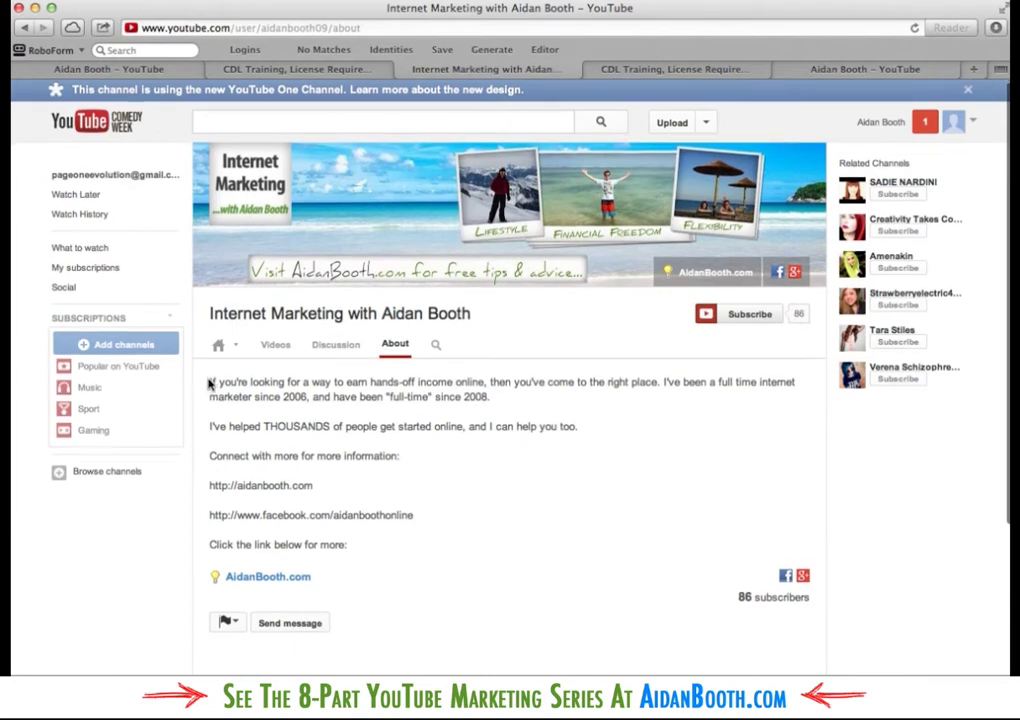
drag(210, 384, 427, 540)
key(cmd+c)
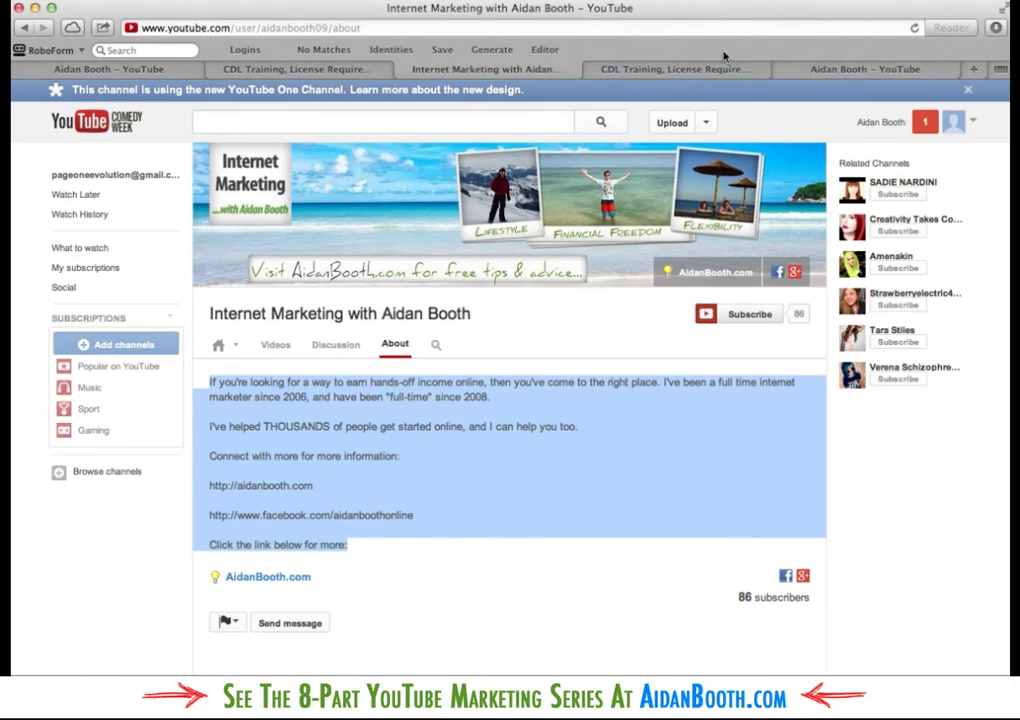
click(850, 70)
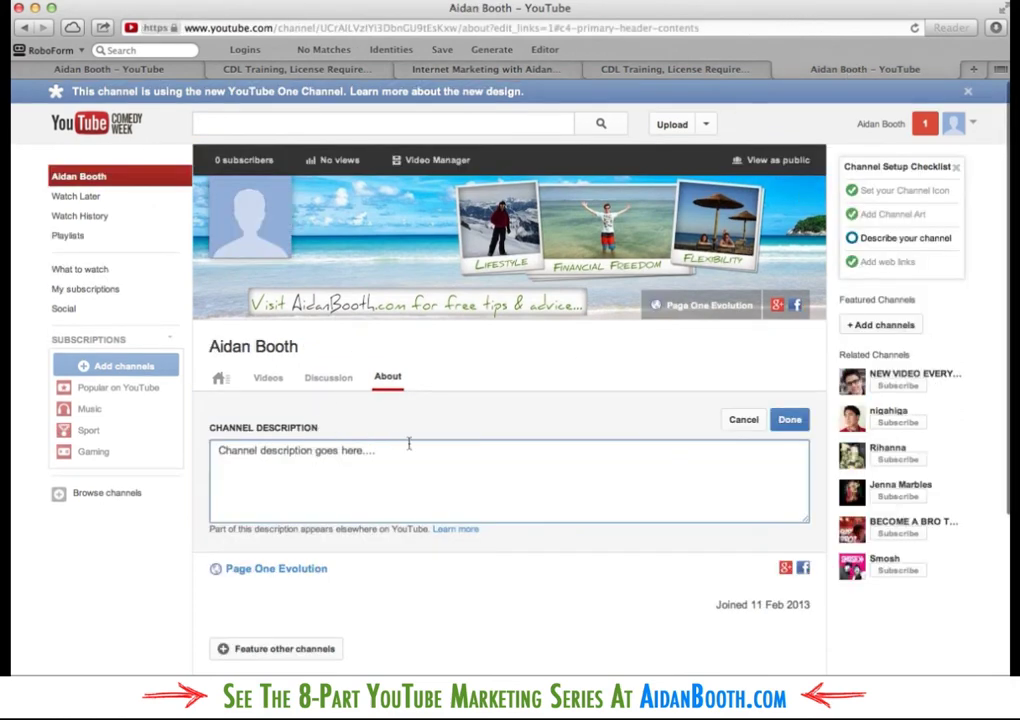
key(Return)
key(cmd+v)
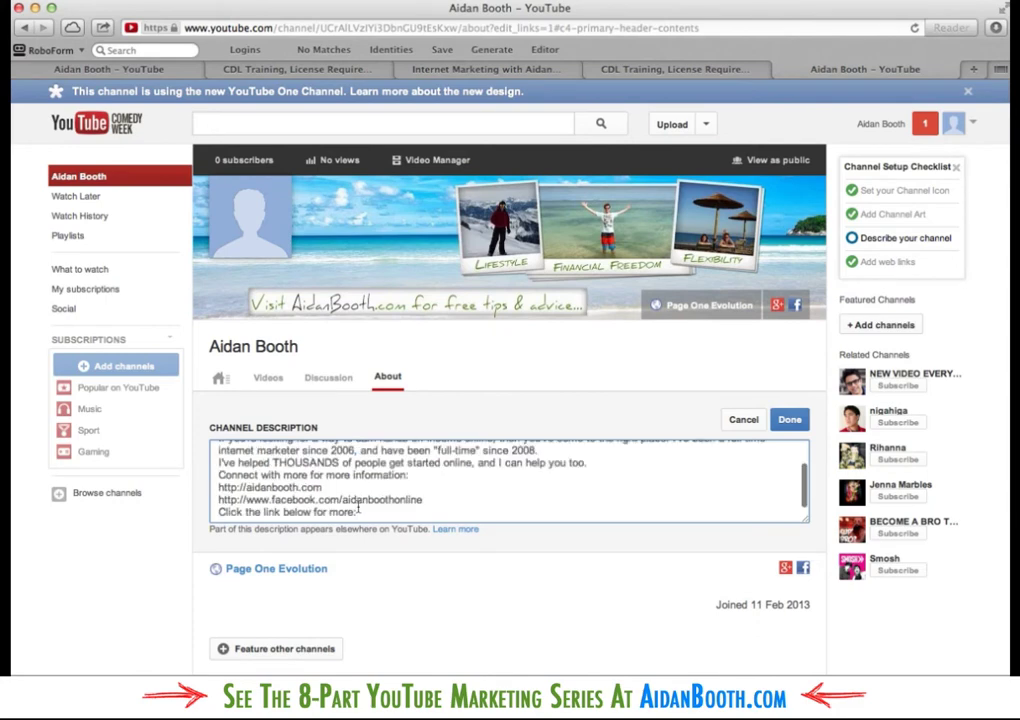
Step: Separate the pasted description paragraphs with blank lines, keeping the two web addresses on consecutive lines
scroll(357, 503, up, 3)
key(Return)
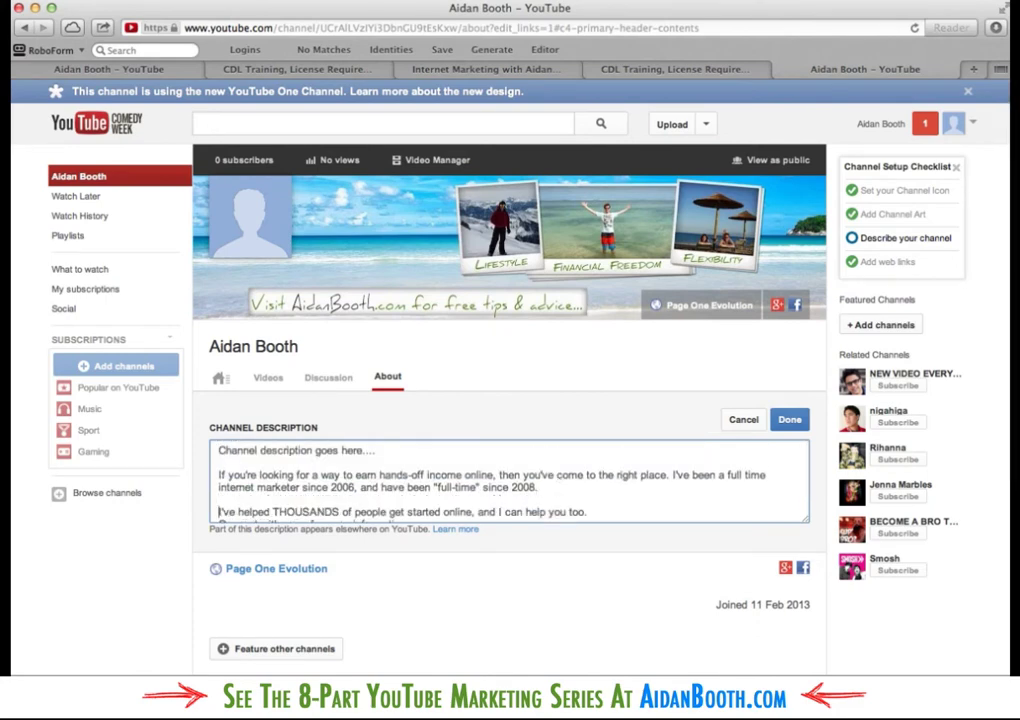
key(Down)
key(Down)
key(Return)
key(Down)
key(Return)
key(Down)
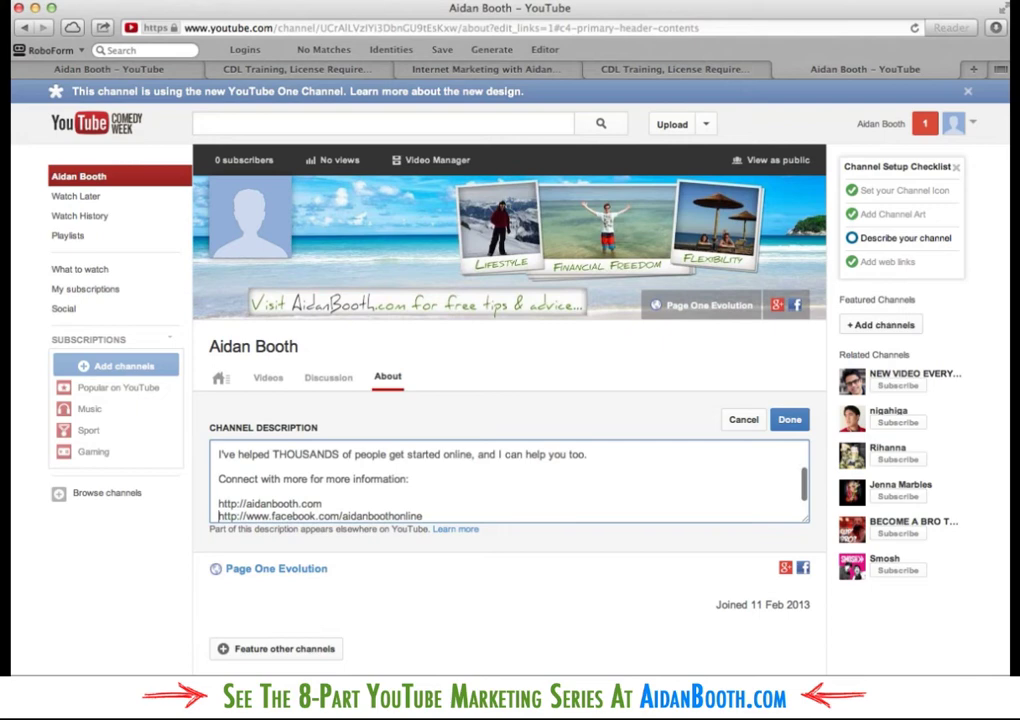
key(Return)
key(Down)
key(Return)
key(Up)
key(Up)
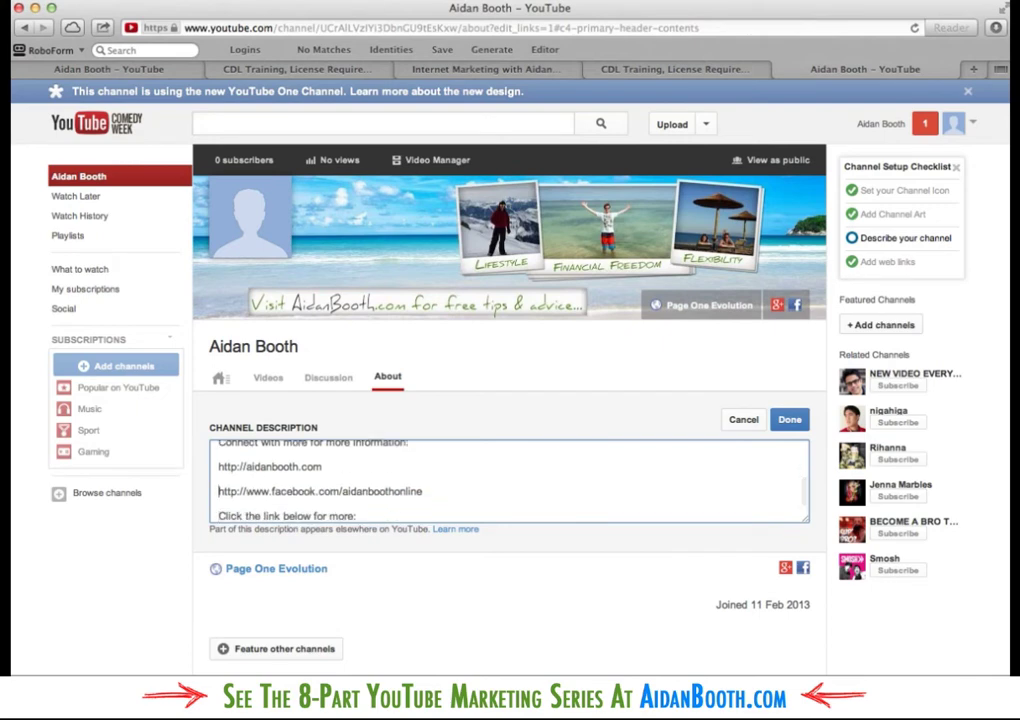
key(BackSpace)
key(Down)
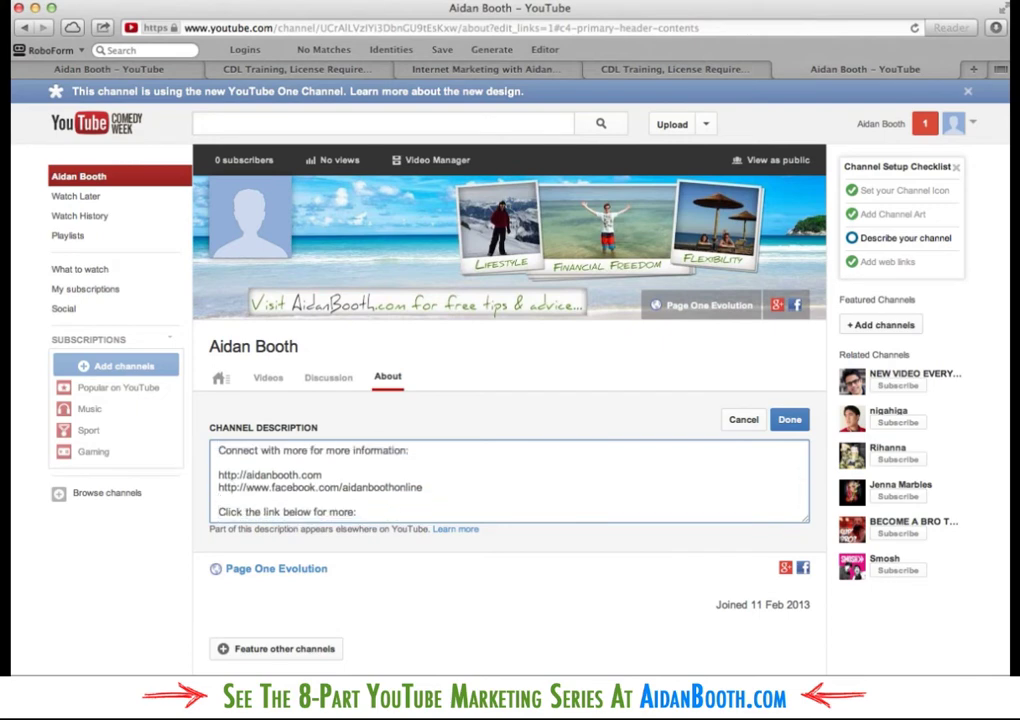
Step: Save the channel description and review it on the About page
scroll(467, 483, up, 5)
scroll(352, 487, down, 8)
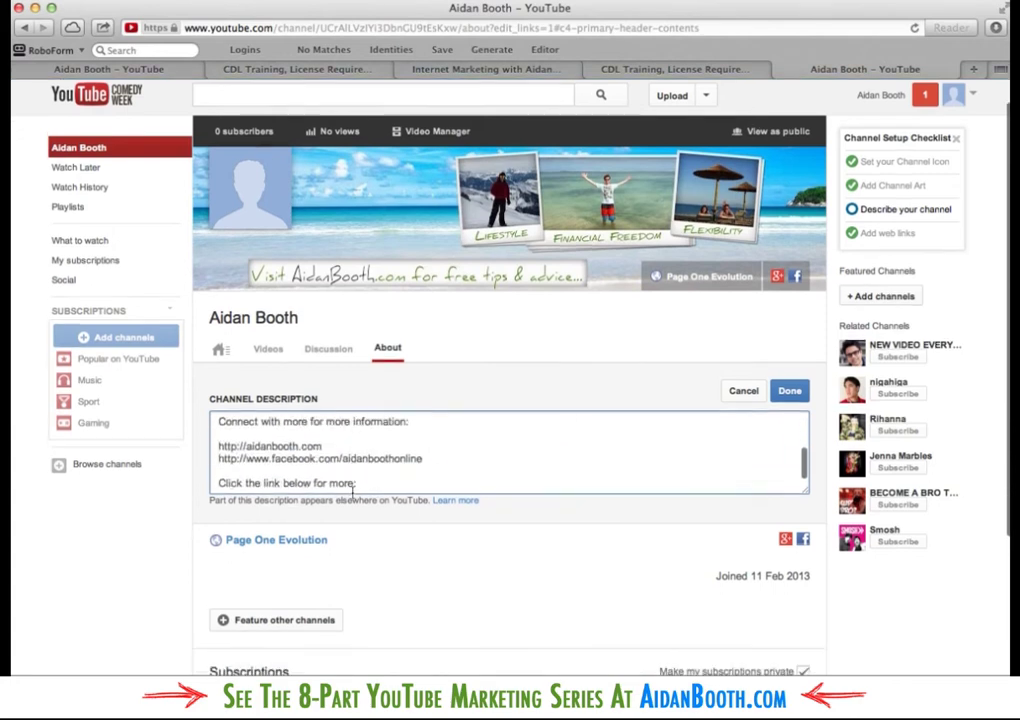
triple_click(296, 484)
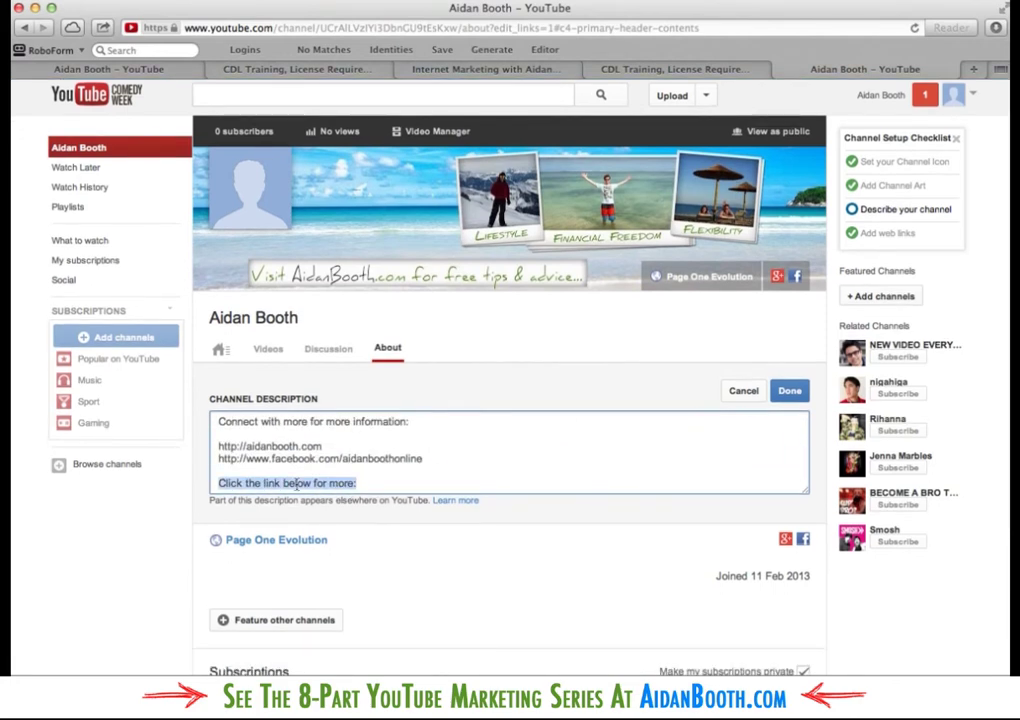
click(789, 391)
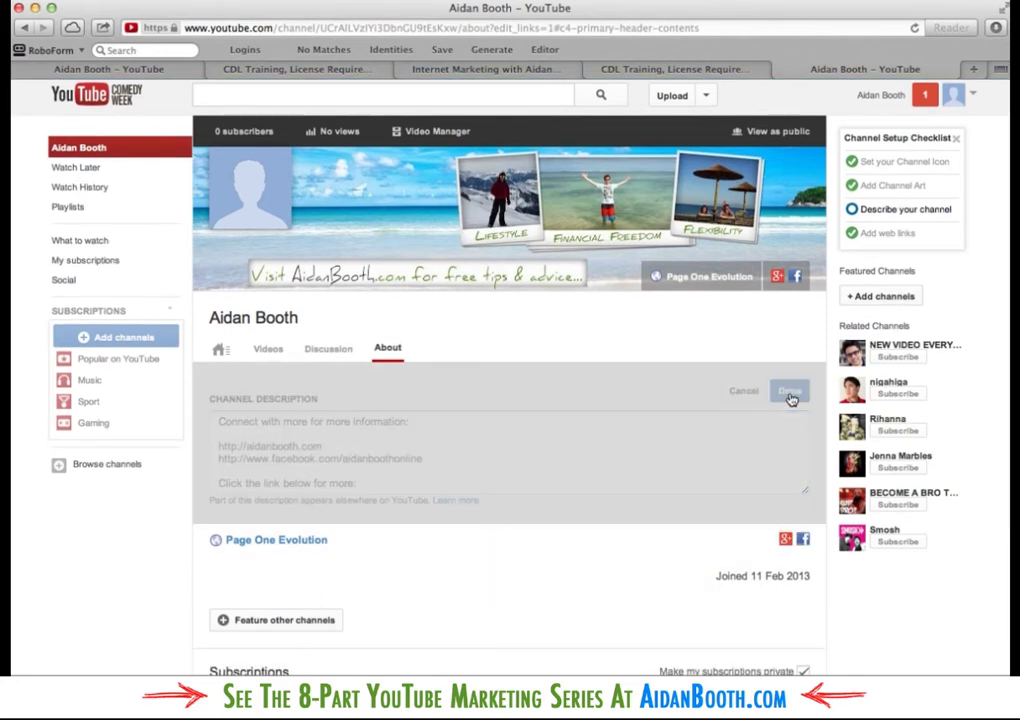
scroll(376, 400, down, 2)
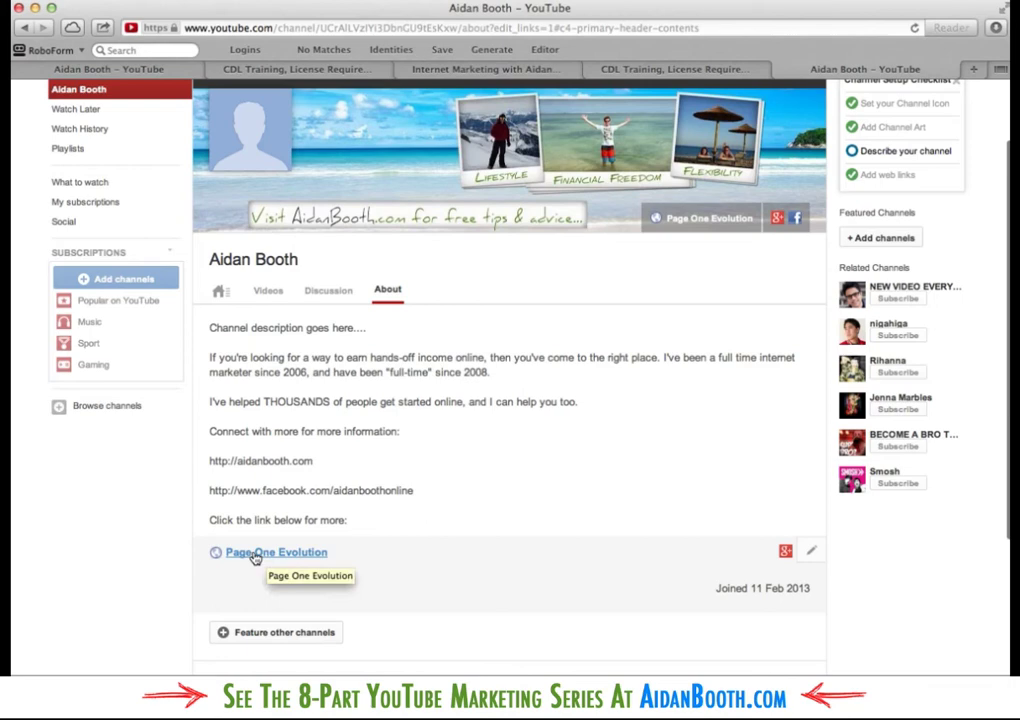
scroll(517, 392, up, 3)
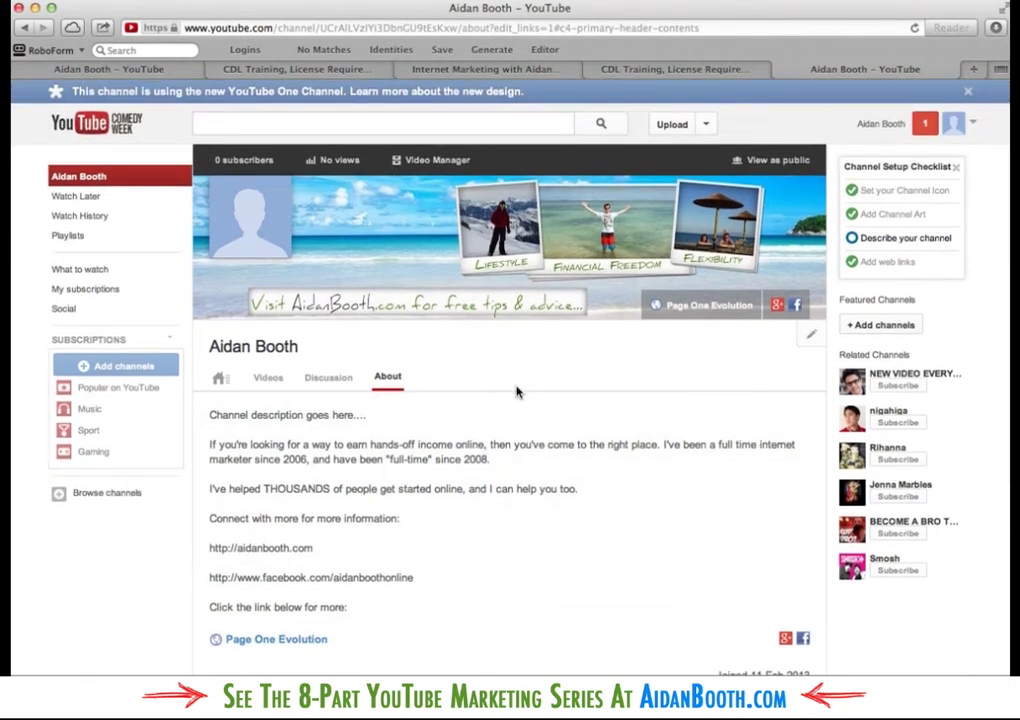
Step: Look at how the channel icon is edited and close the prompt without going to Google+
mouse_move(231, 240)
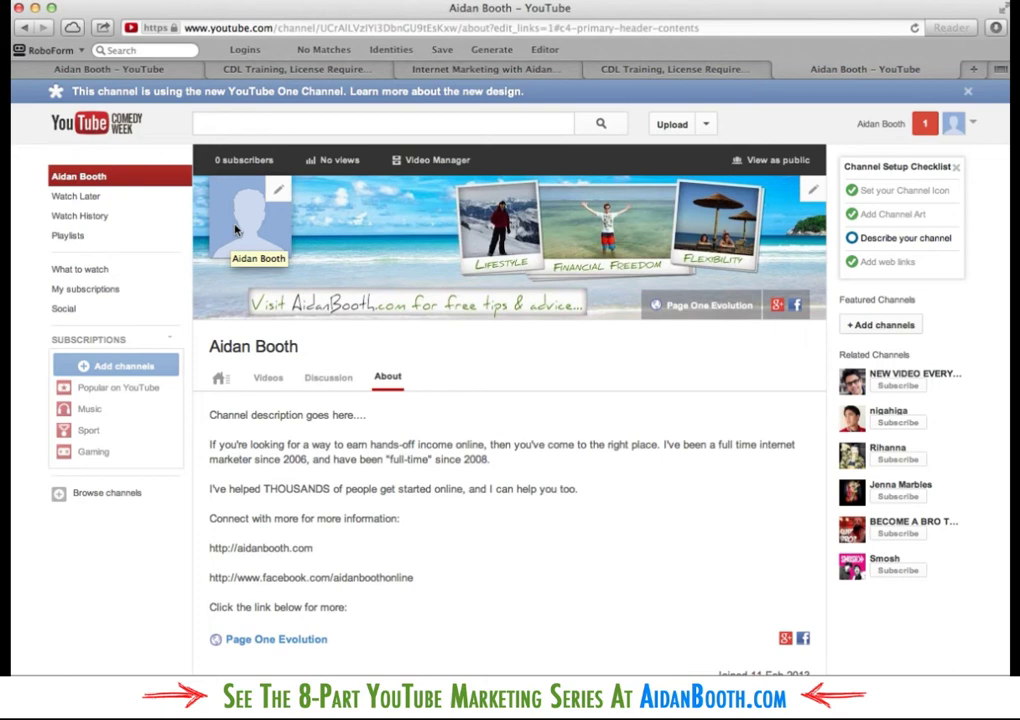
click(277, 196)
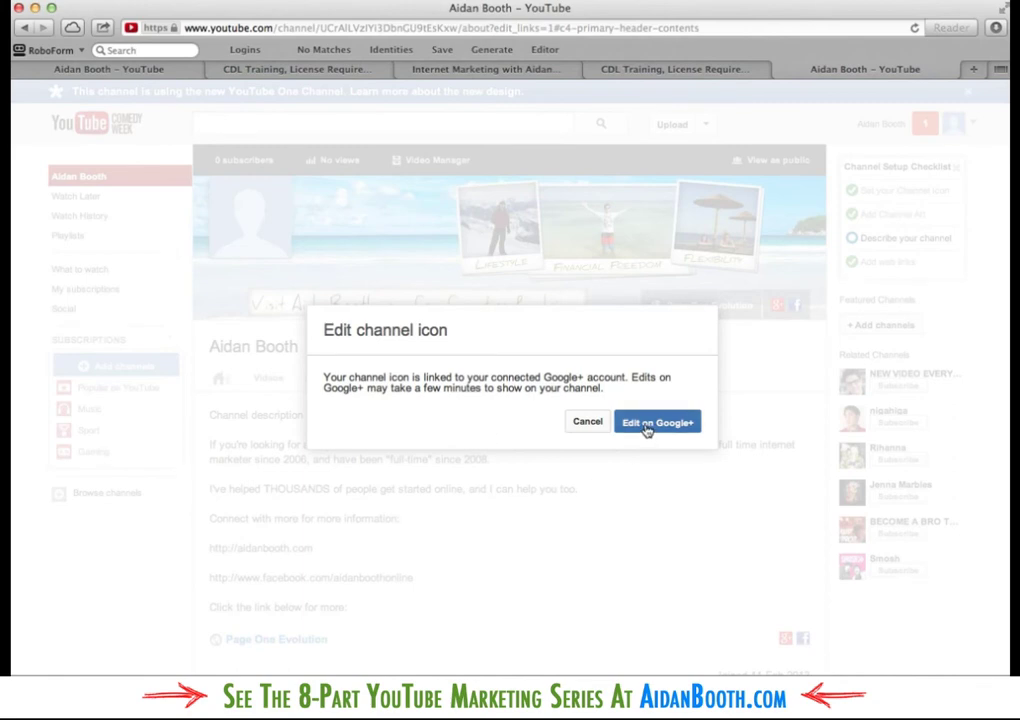
click(589, 424)
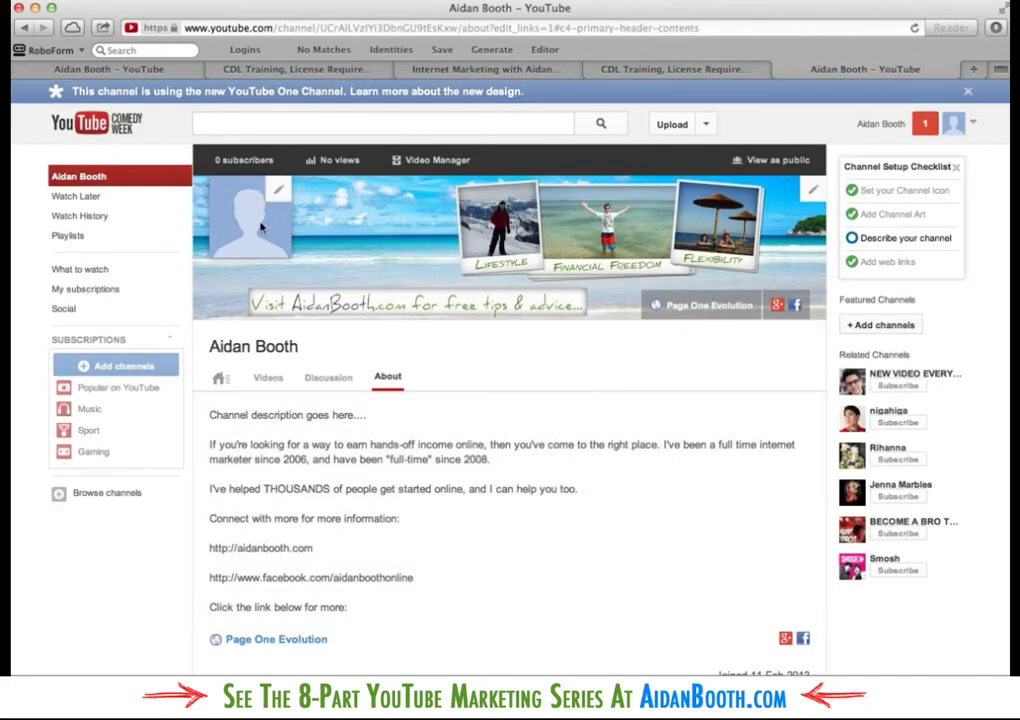
mouse_move(257, 225)
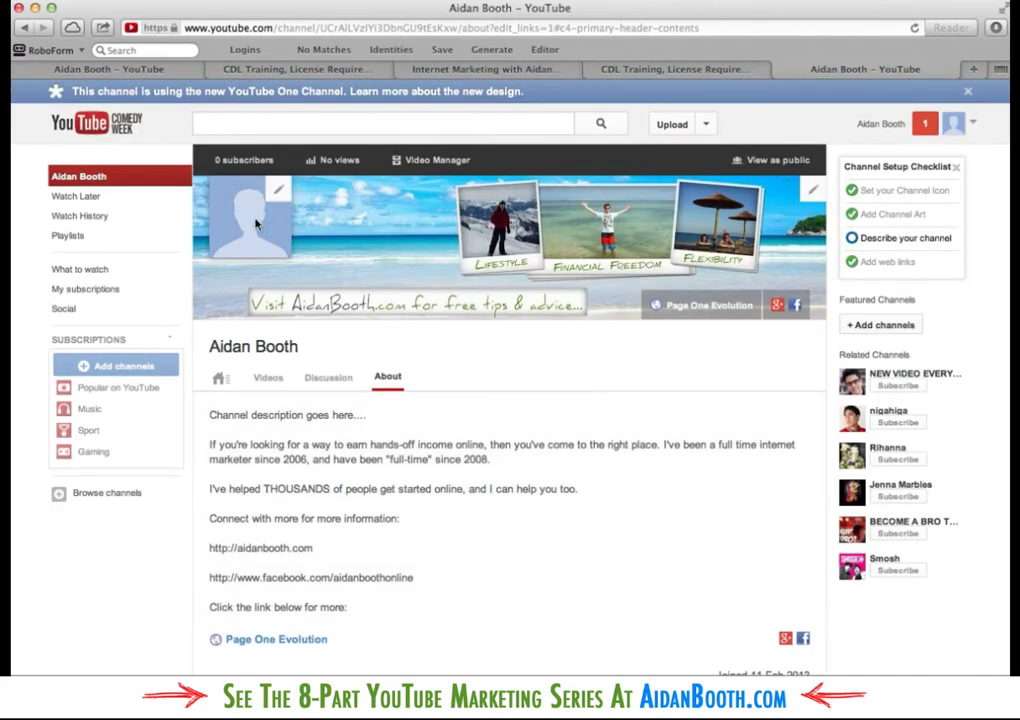
Step: Open the YouTube account settings and start changing the channel to a business or other name disconnected from Google+
click(843, 128)
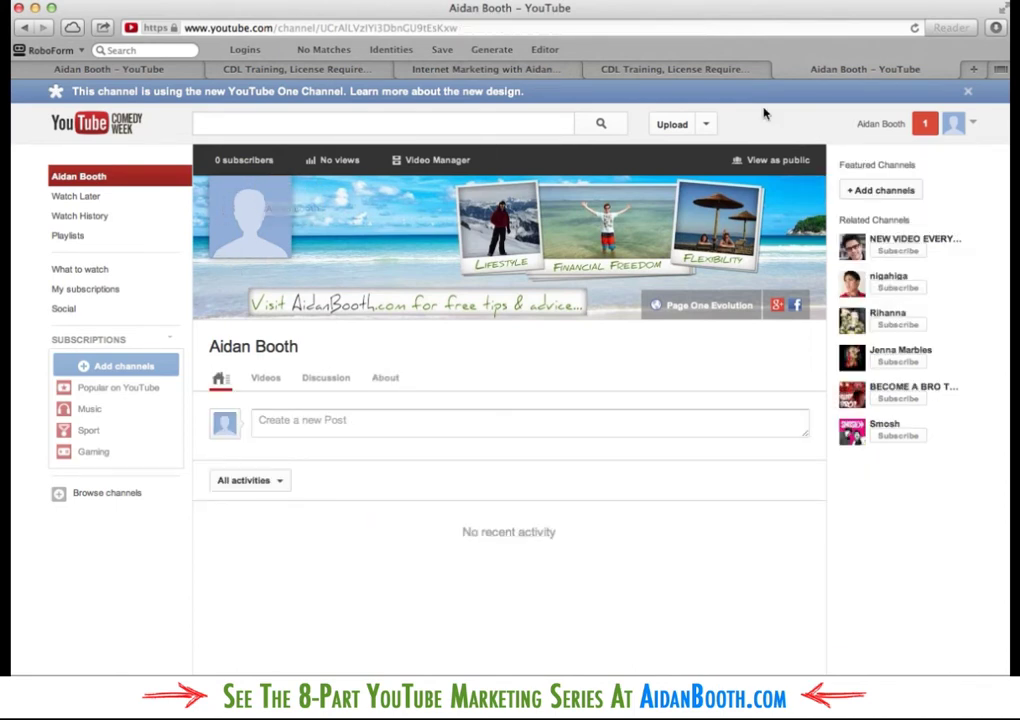
click(973, 125)
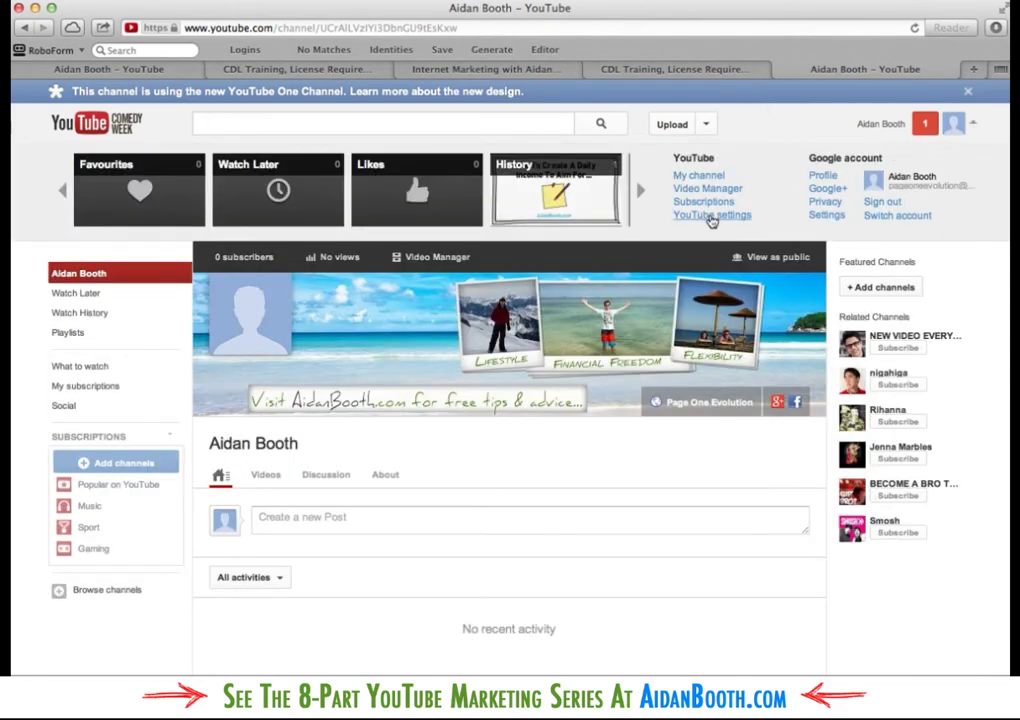
click(714, 213)
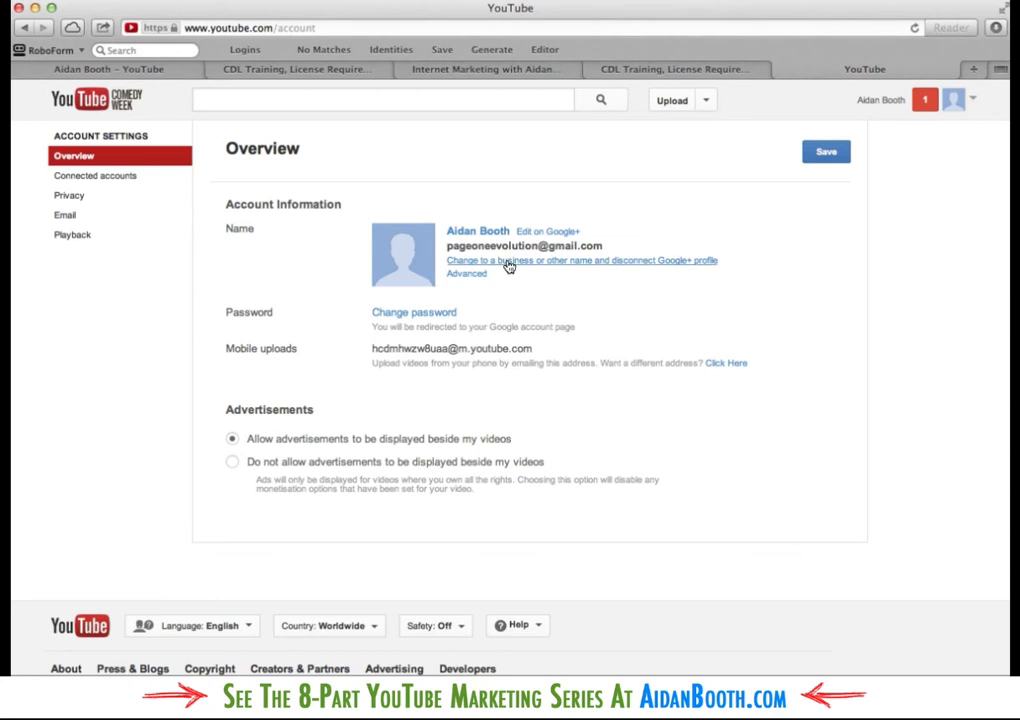
click(508, 265)
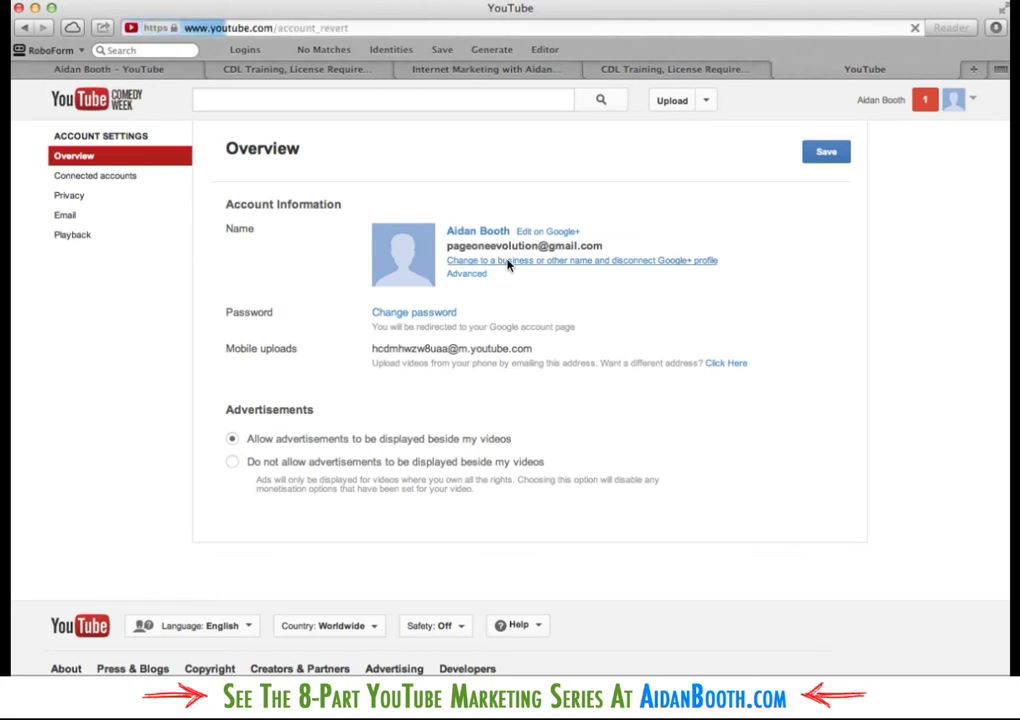
Step: Try to register PageOneEvolution as the channel's business username
click(368, 244)
text(P)
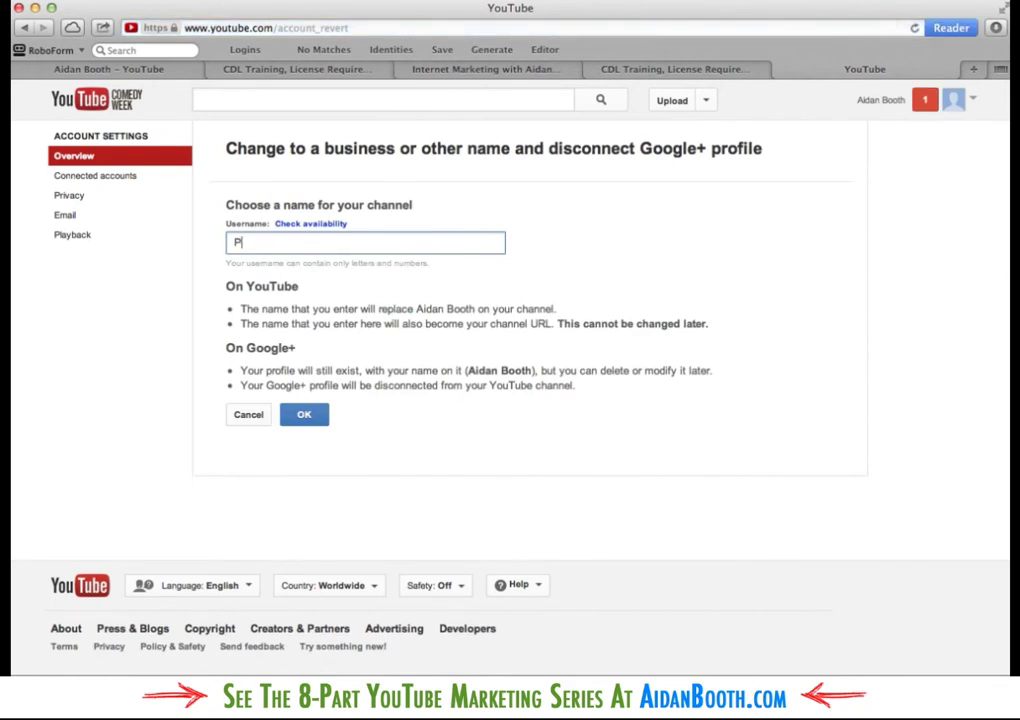
text(ageOneEvolution)
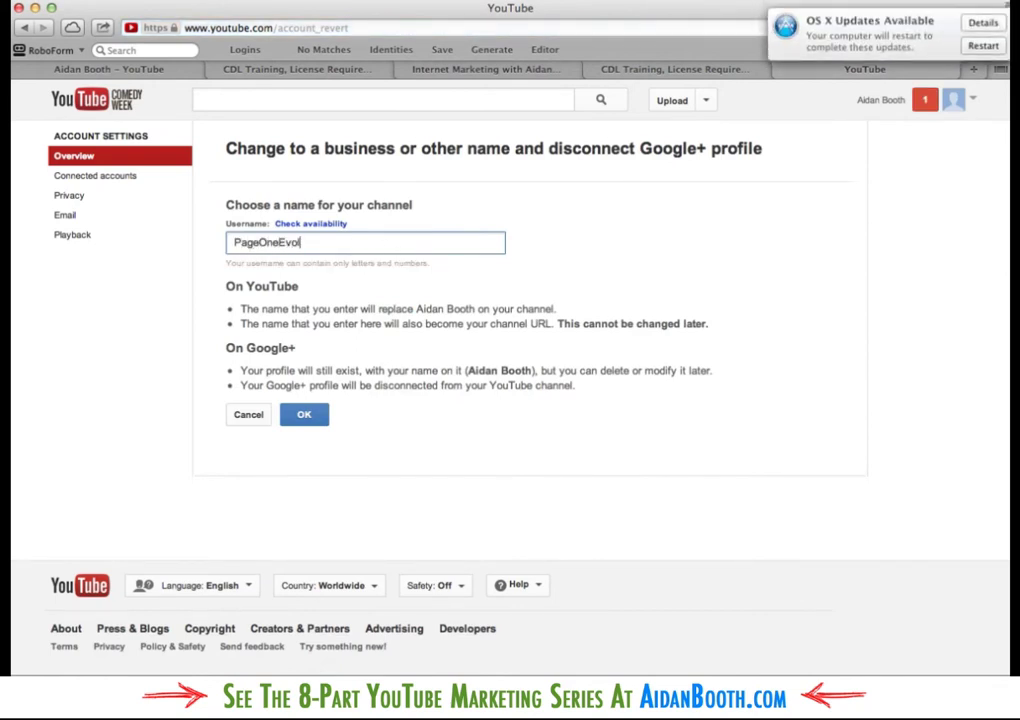
key(BackSpace)
key(BackSpace)
key(BackSpace)
key(BackSpace)
key(BackSpace)
key(BackSpace)
key(BackSpace)
key(BackSpace)
key(BackSpace)
key(BackSpace)
key(BackSpace)
key(BackSpace)
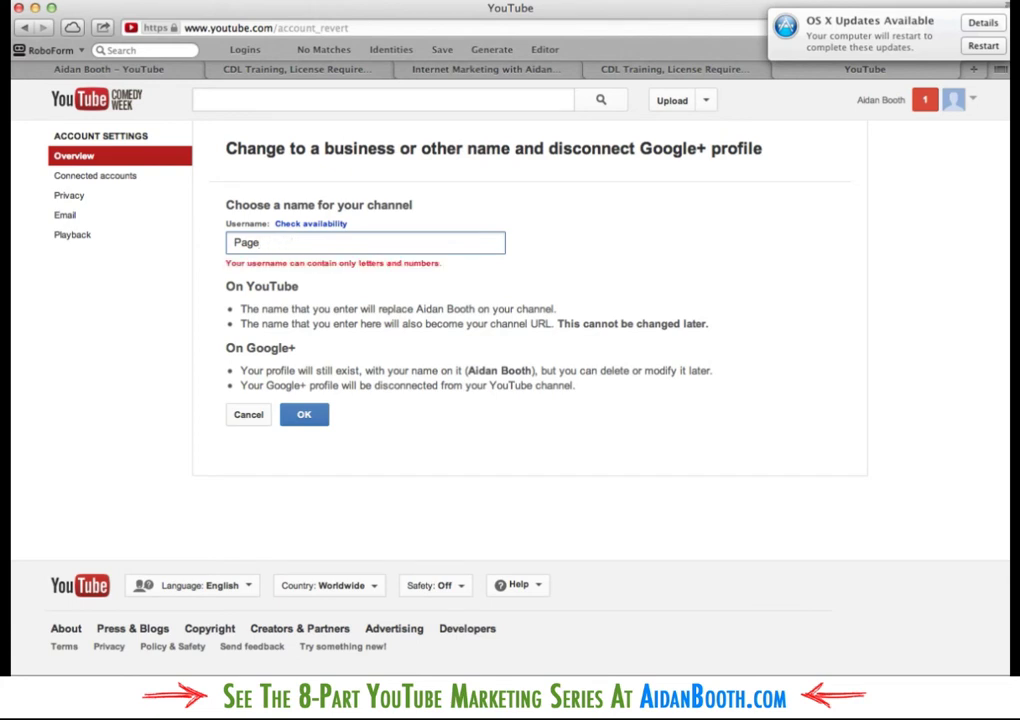
key(BackSpace)
text(OneEvolutio)
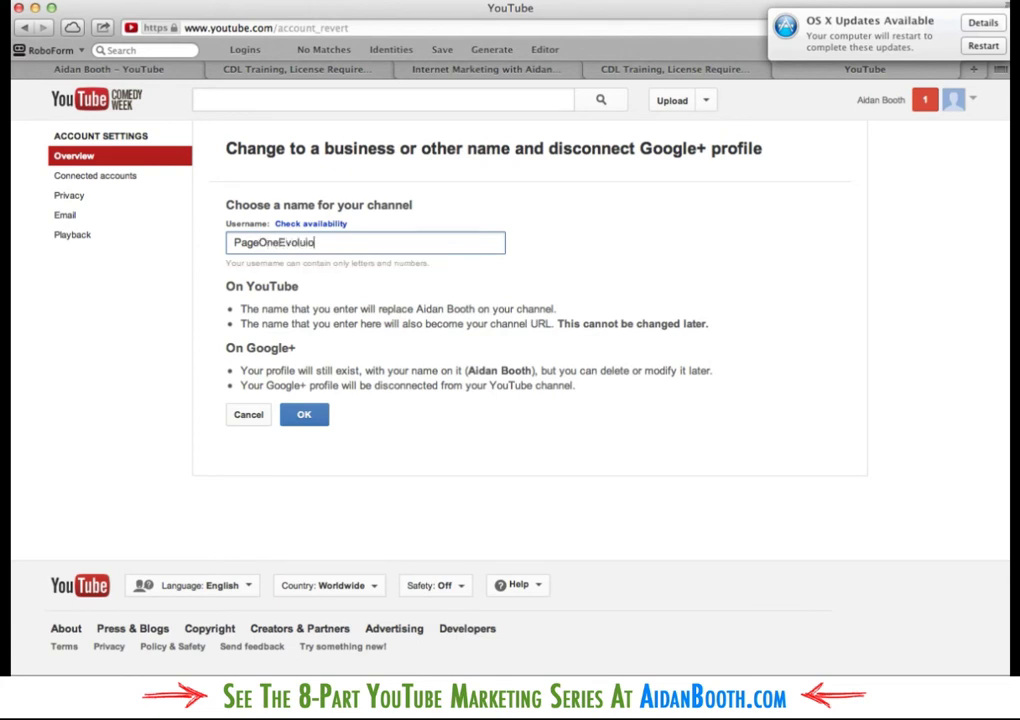
text(n)
click(304, 416)
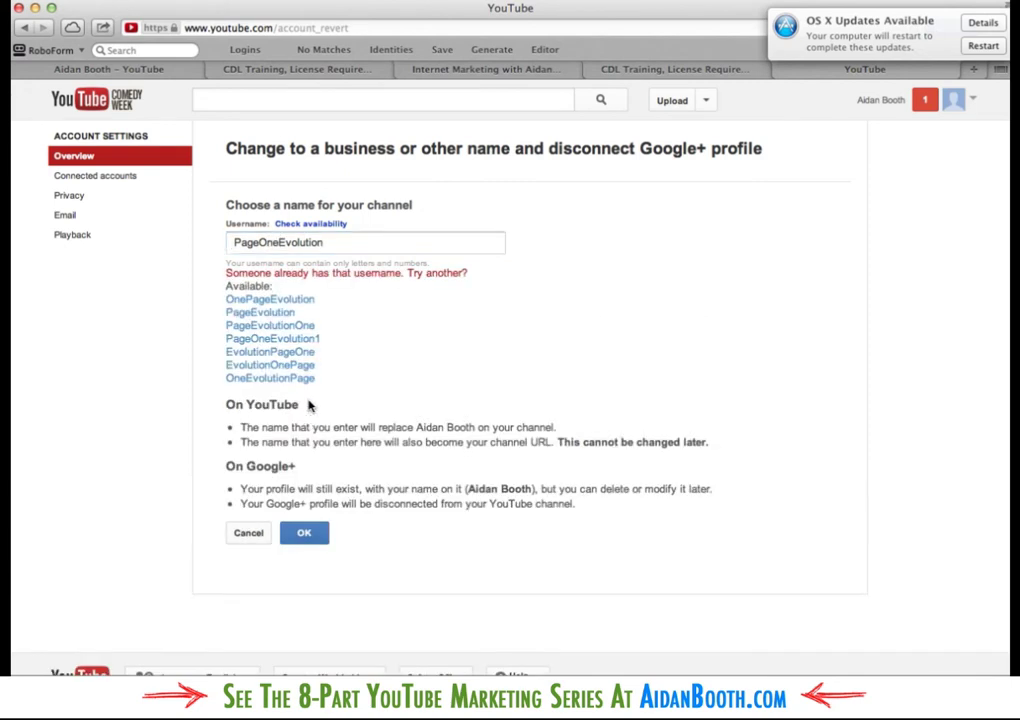
Step: Extend the username to PageOneEvolutionDemo and submit it as the channel's new name
click(335, 242)
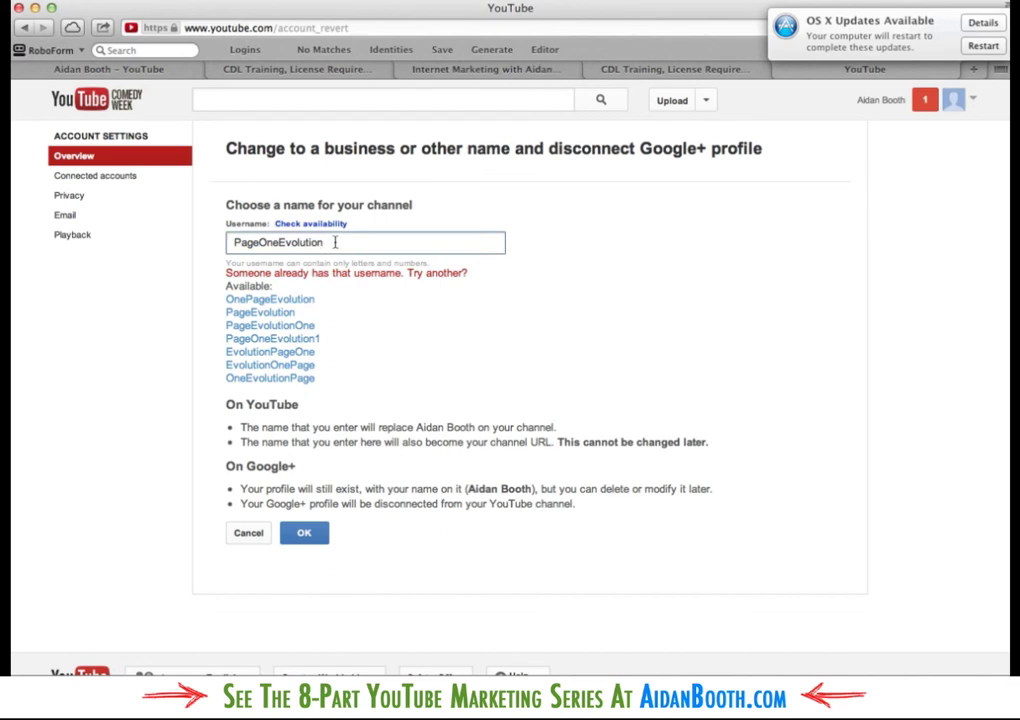
text(Vide)
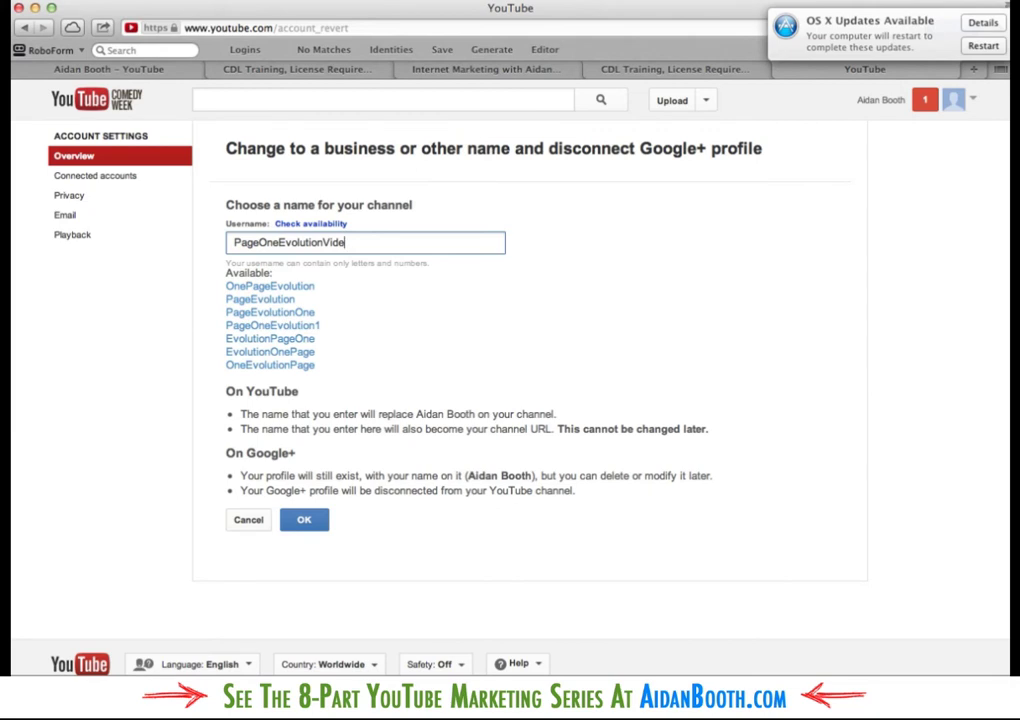
drag(321, 242, 372, 239)
text(Demo)
click(306, 520)
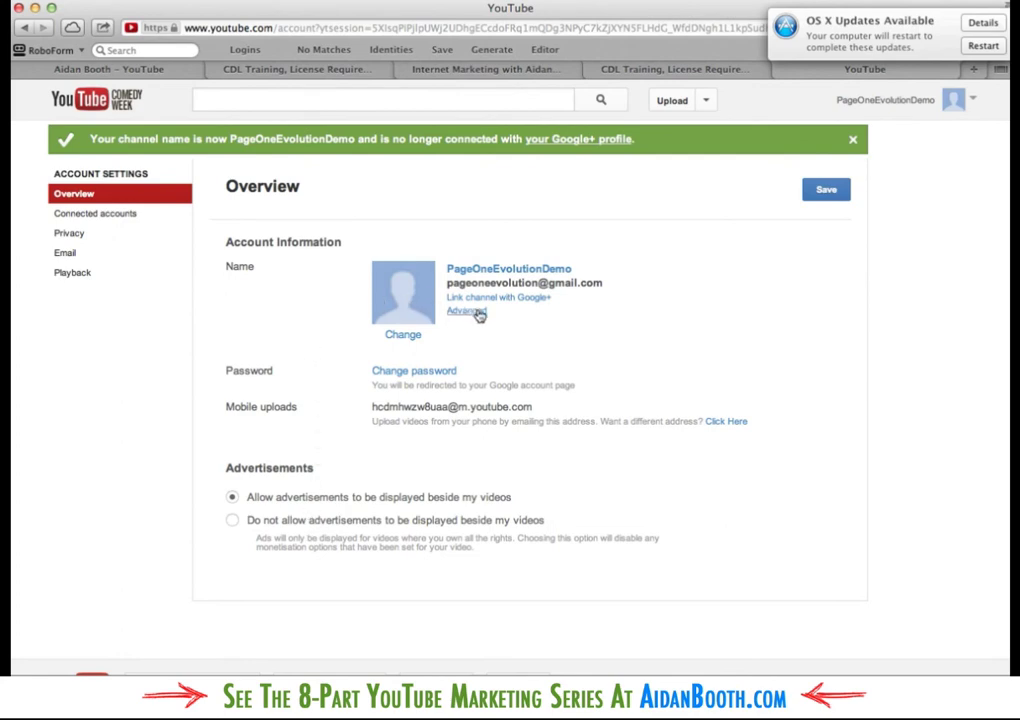
Step: Upload ProfilePic.jpg from the YouTubeChannel folder as the channel icon and save the change
click(405, 336)
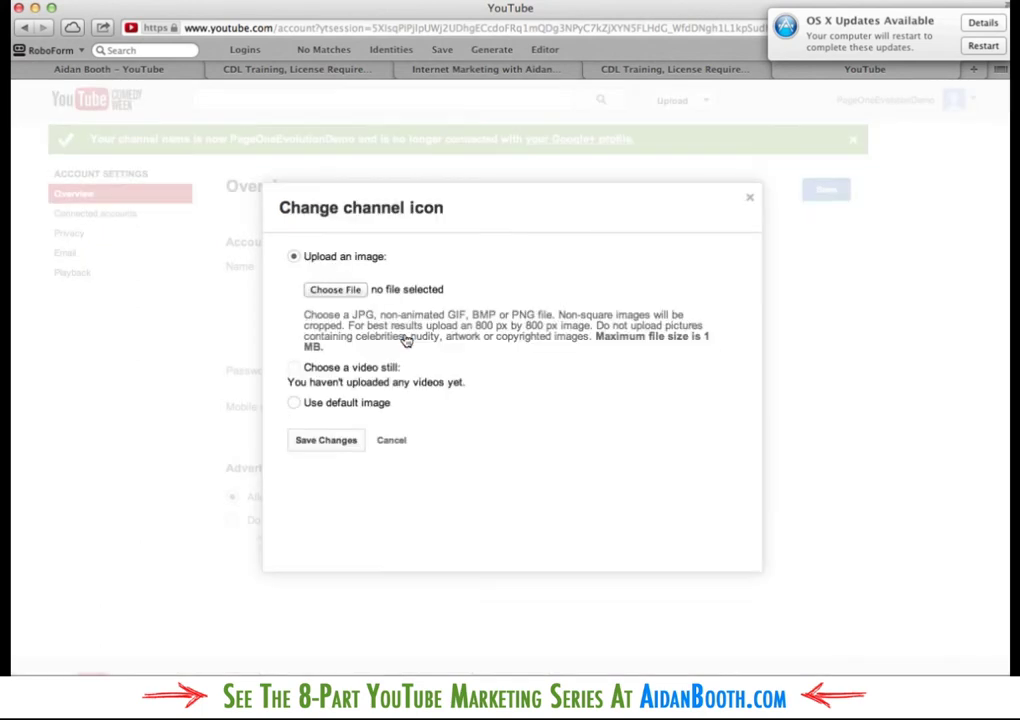
click(336, 290)
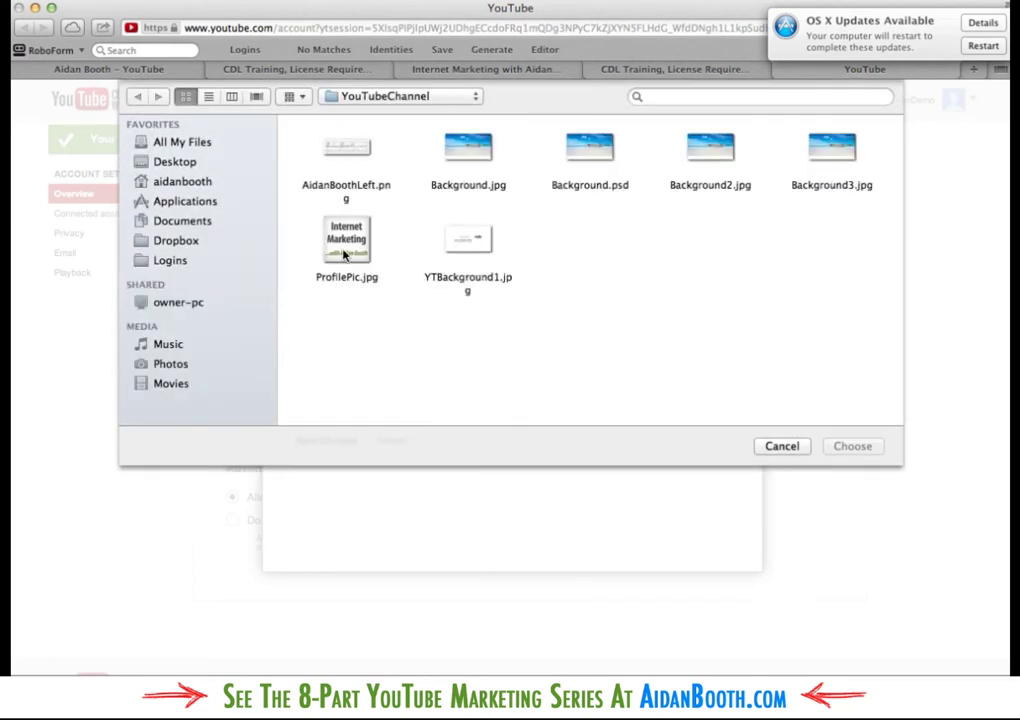
click(346, 248)
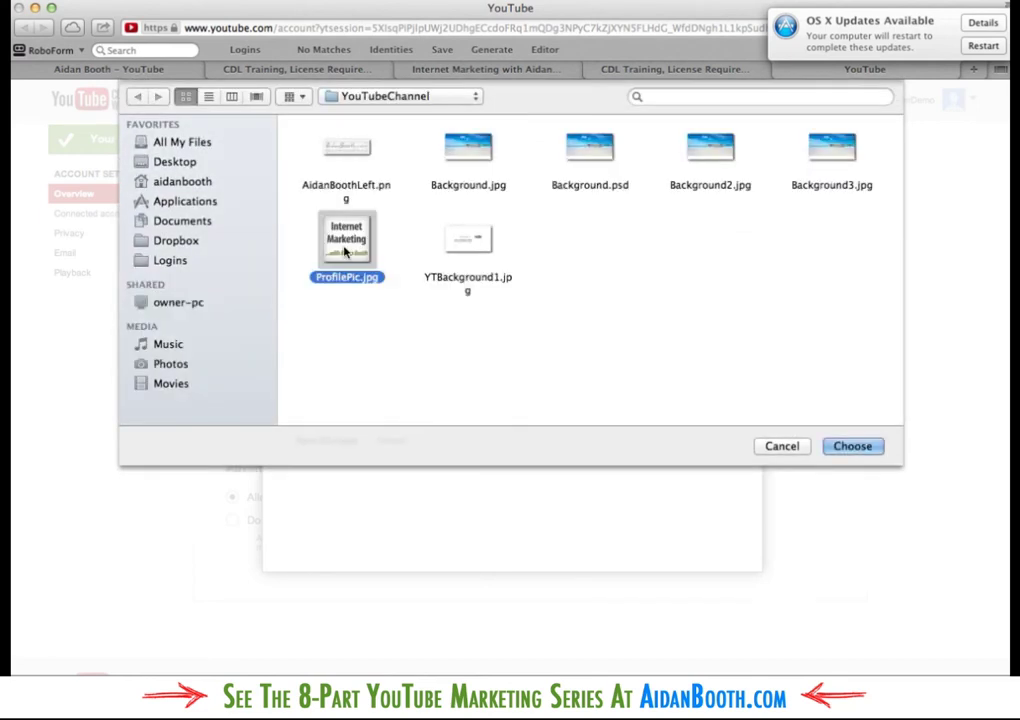
click(851, 448)
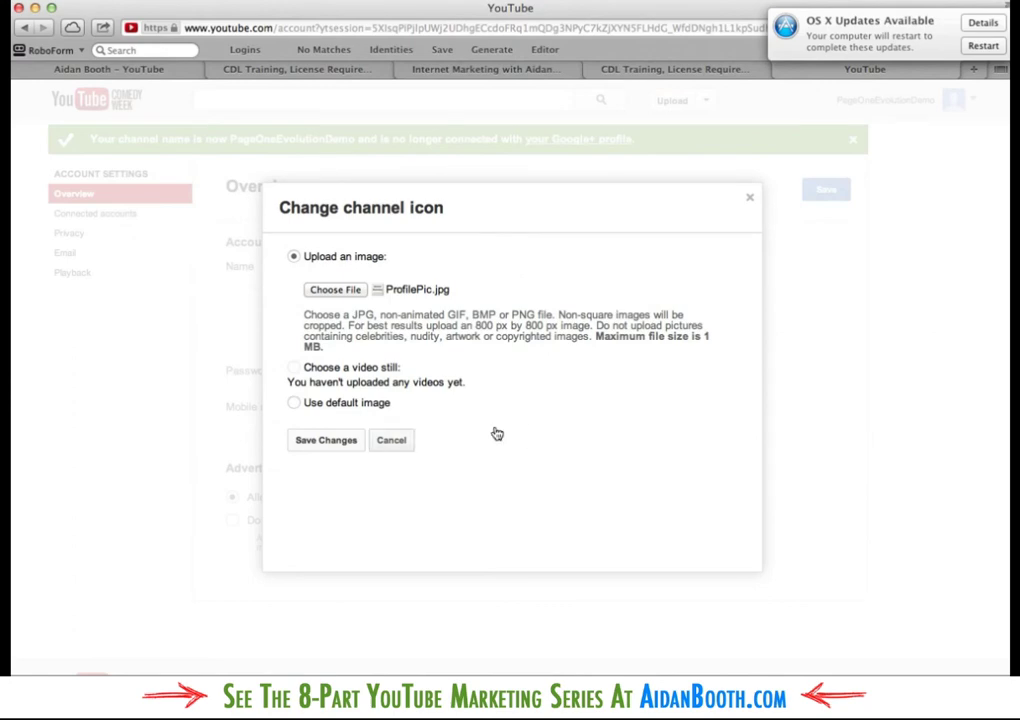
click(326, 442)
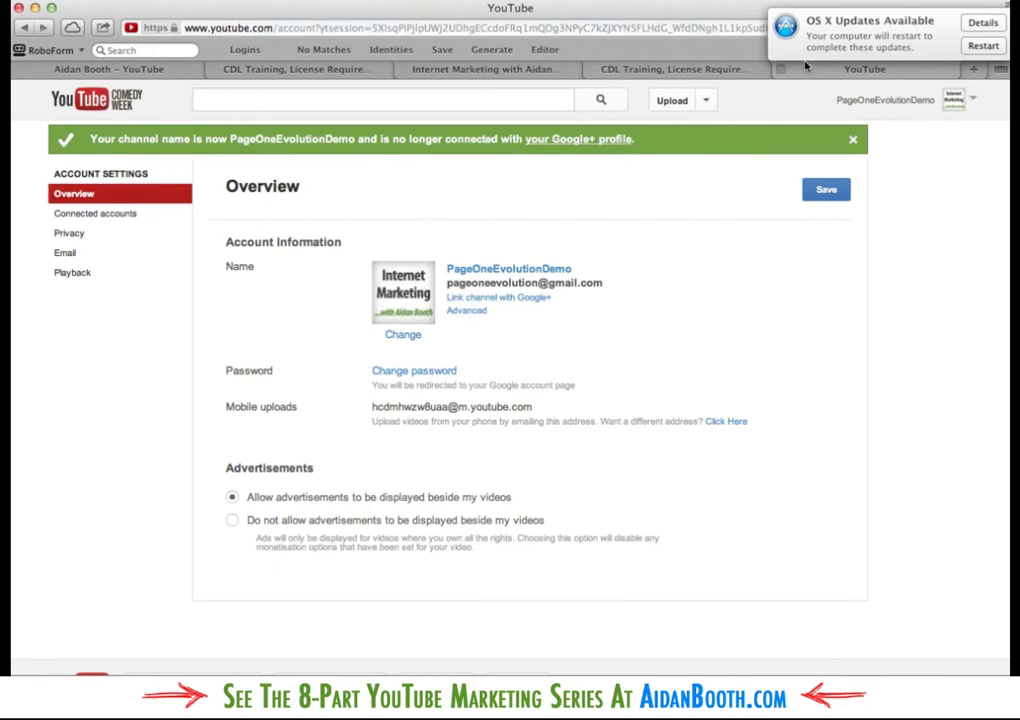
Step: Go to the channel page to check the new icon and name, and dismiss the system update notification
click(970, 102)
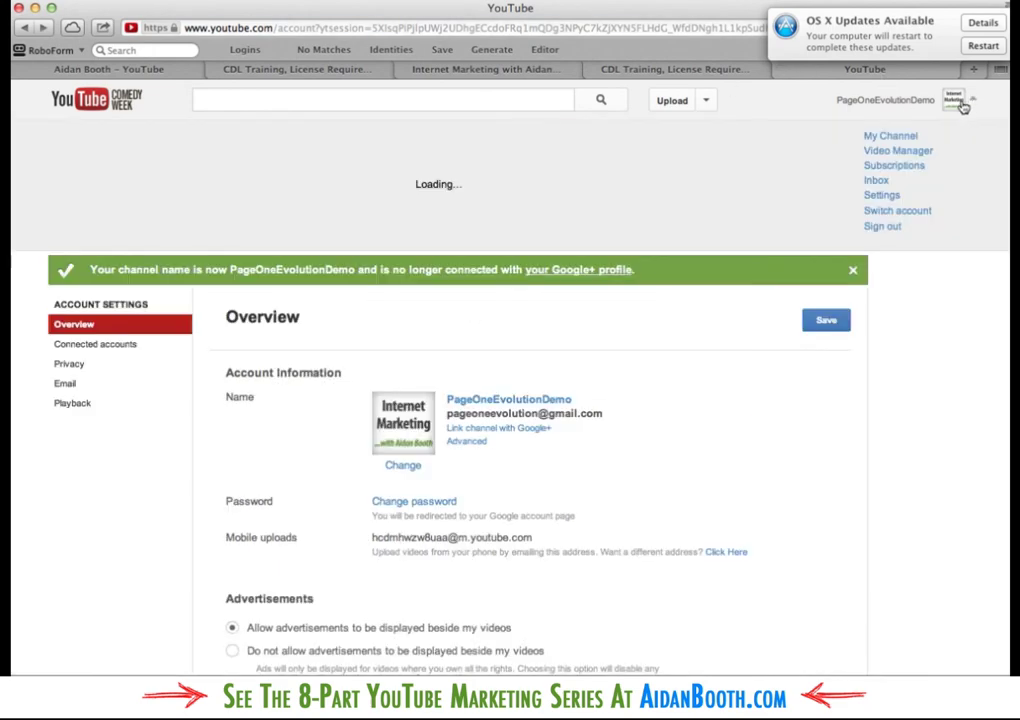
click(897, 137)
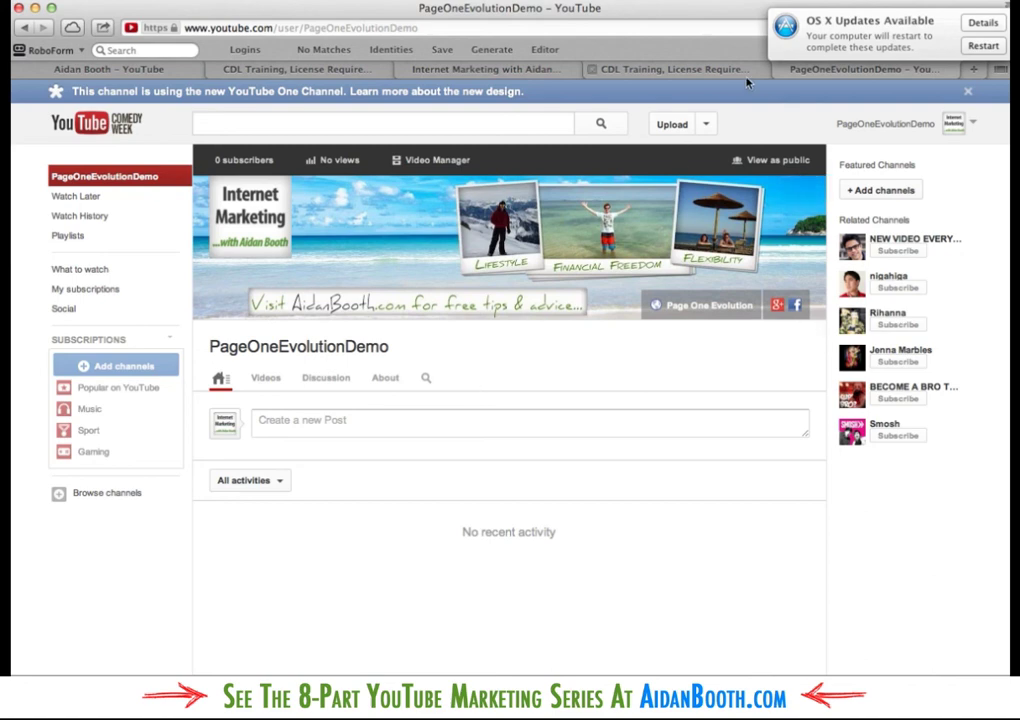
click(870, 41)
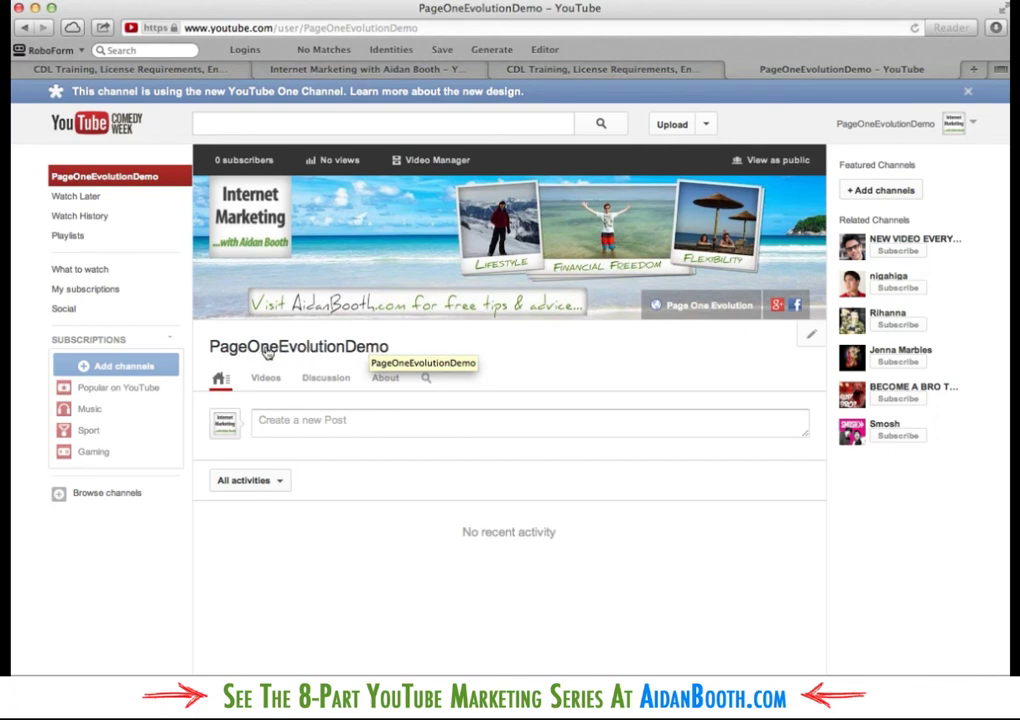
Step: Open the channel's advanced settings and set the country to United States
click(811, 338)
click(740, 382)
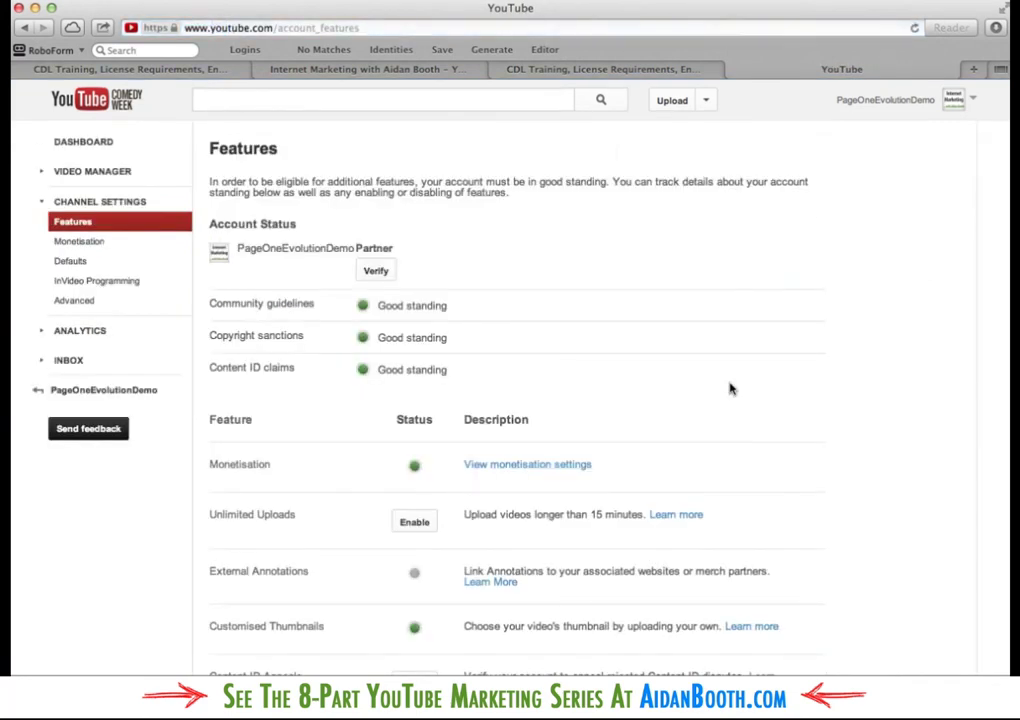
click(97, 306)
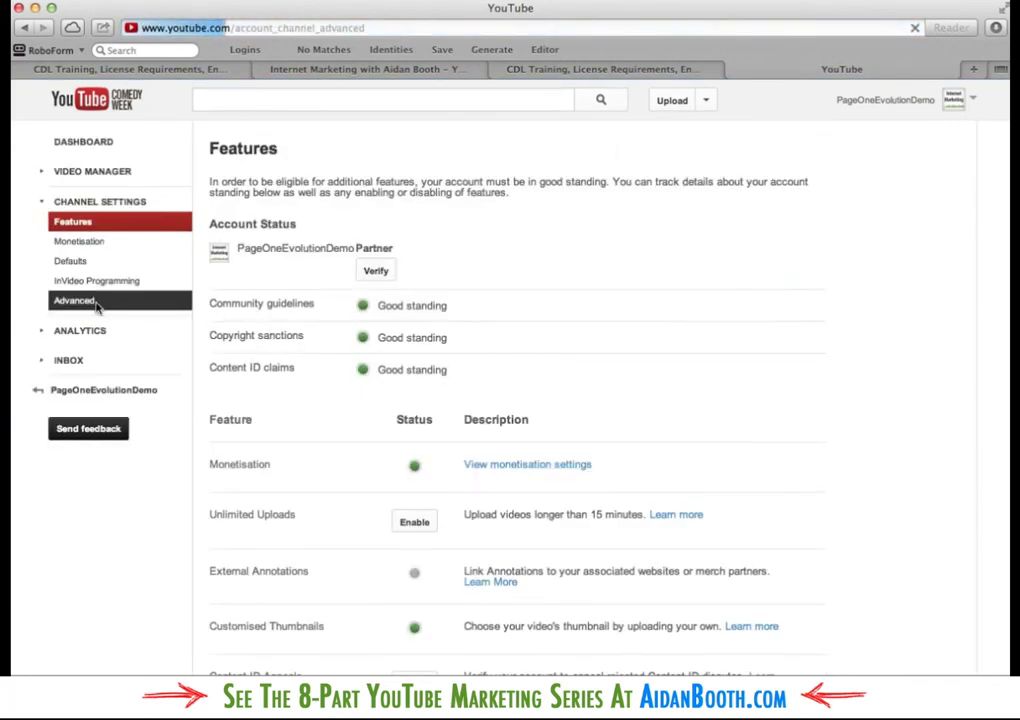
click(428, 324)
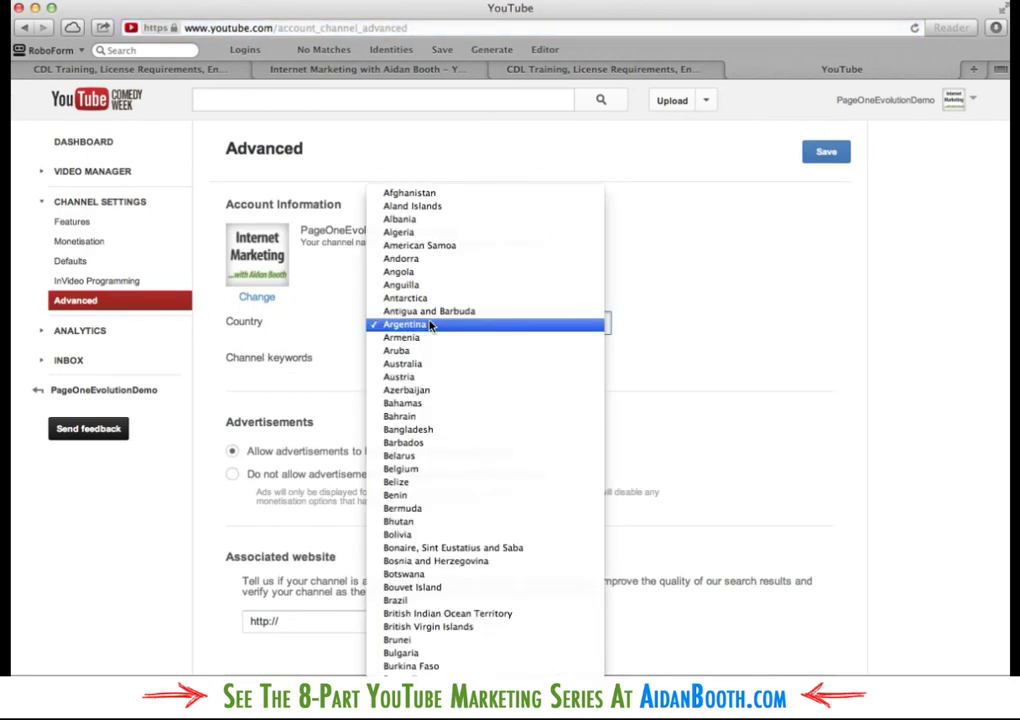
scroll(430, 325, down, 20)
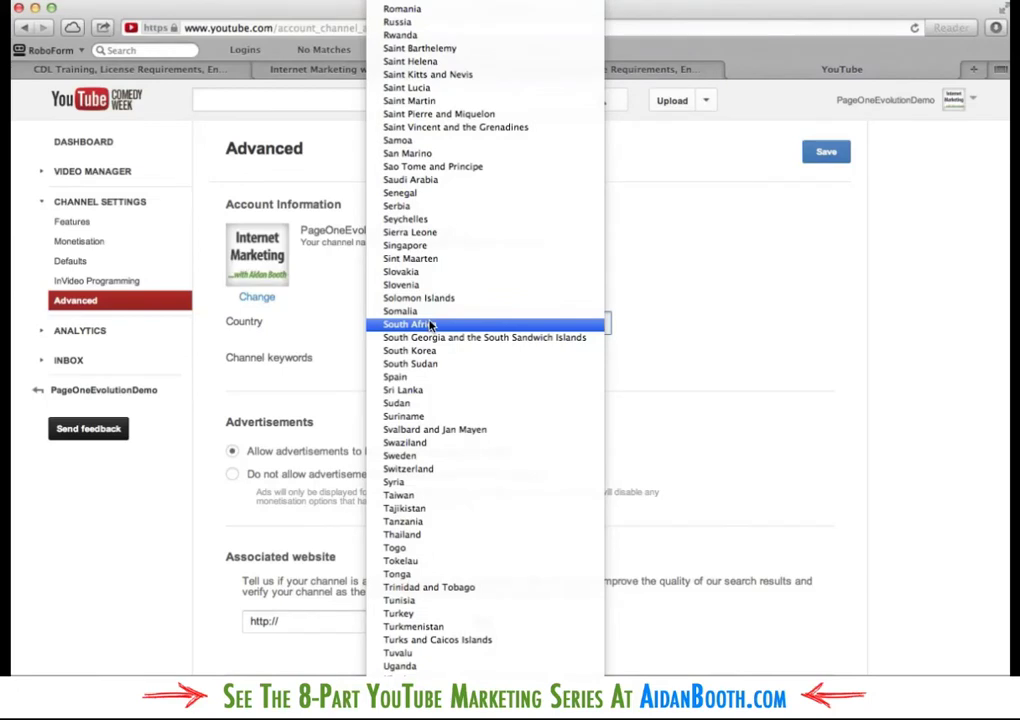
scroll(430, 325, down, 5)
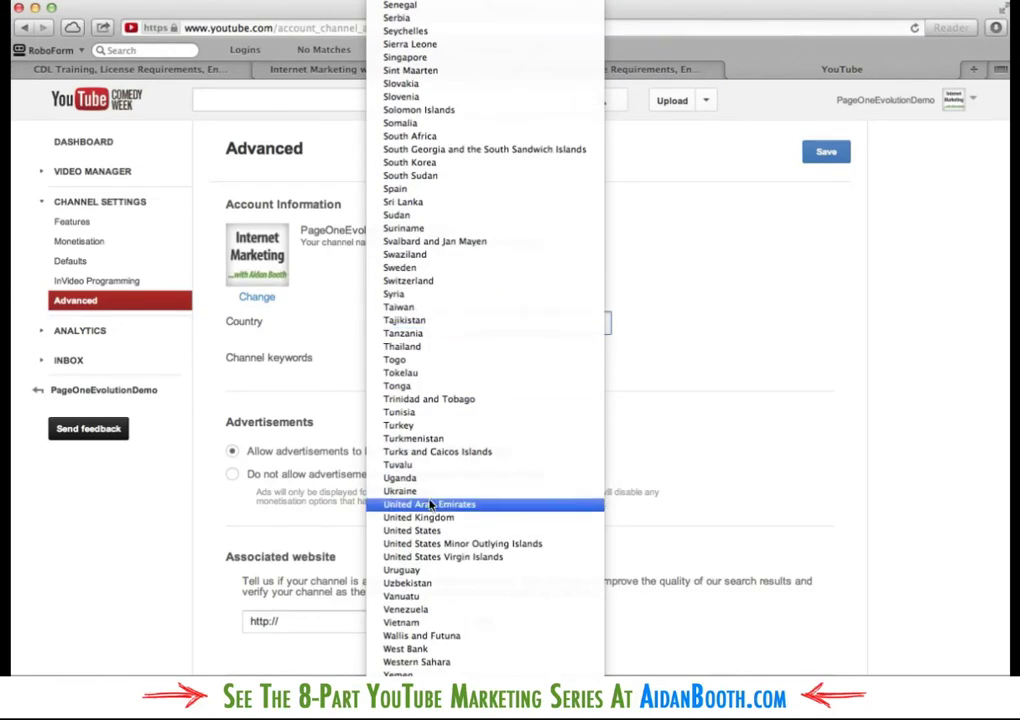
click(438, 533)
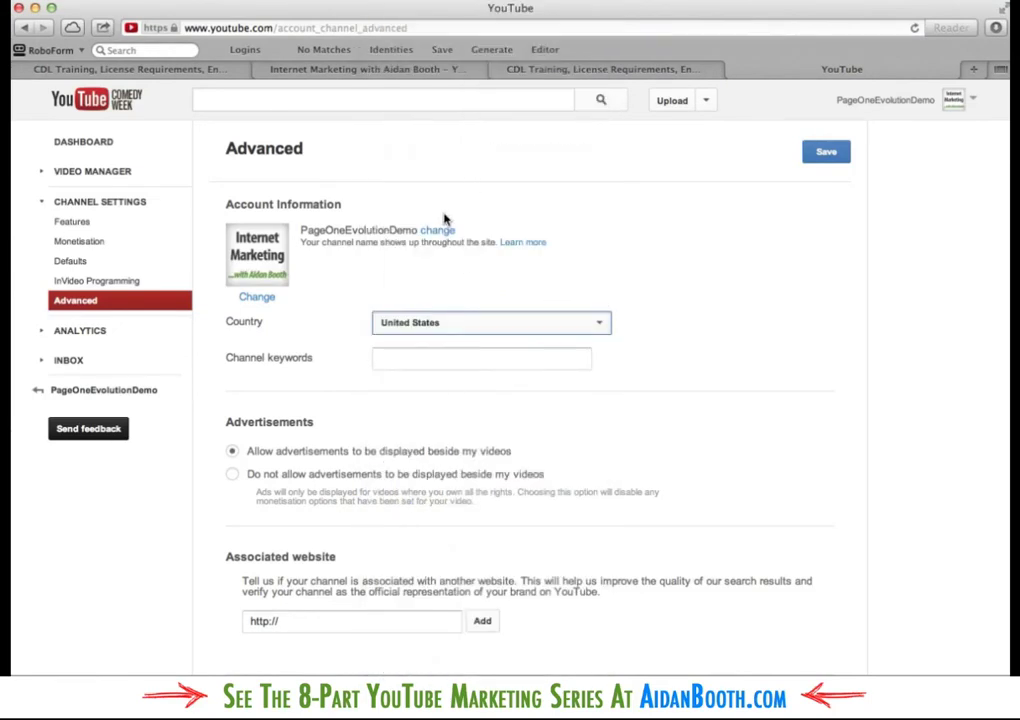
Step: Change the channel's display name to "Page One Evolution Demonstration YouTube Channel"
click(440, 232)
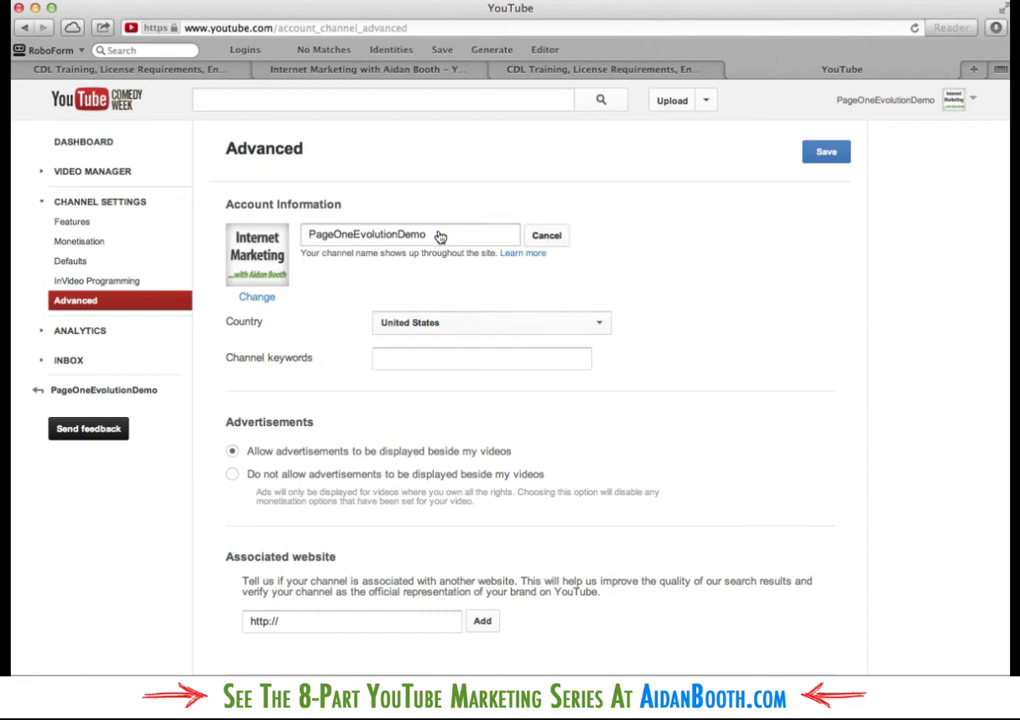
click(333, 234)
click(359, 234)
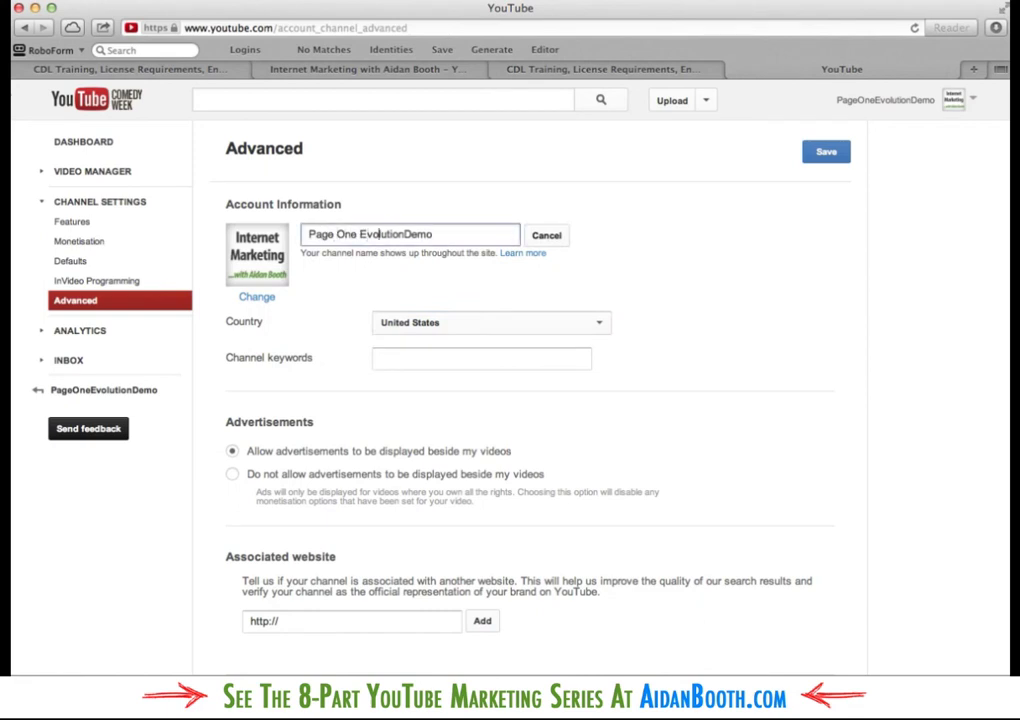
click(403, 234)
text(no)
text(stration )
text(You)
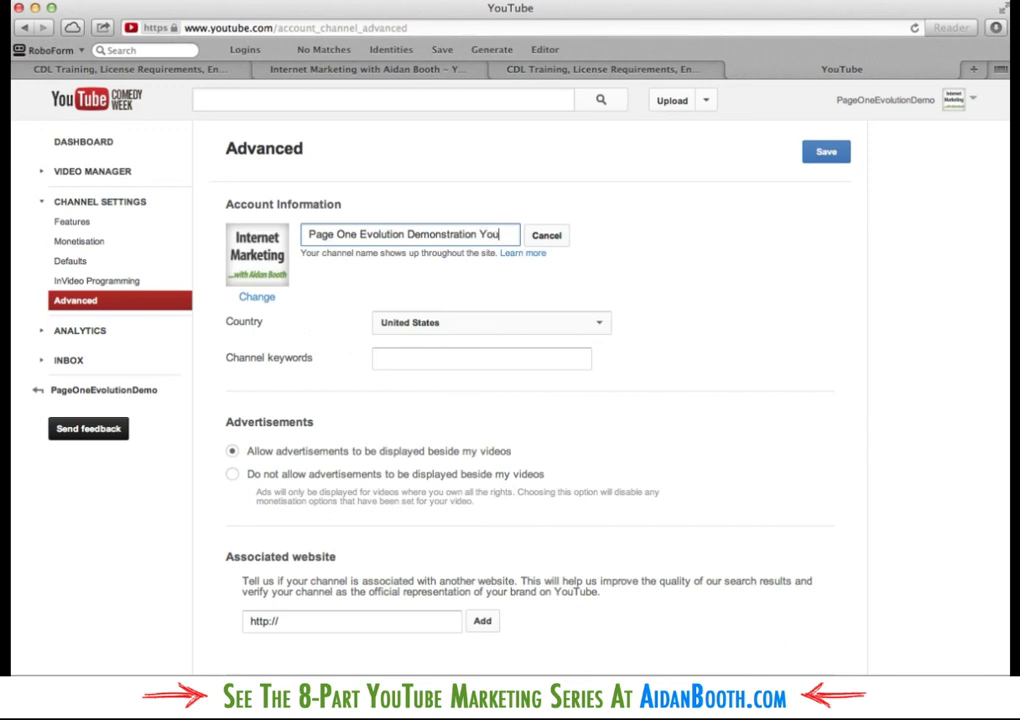
text(Tube Channel)
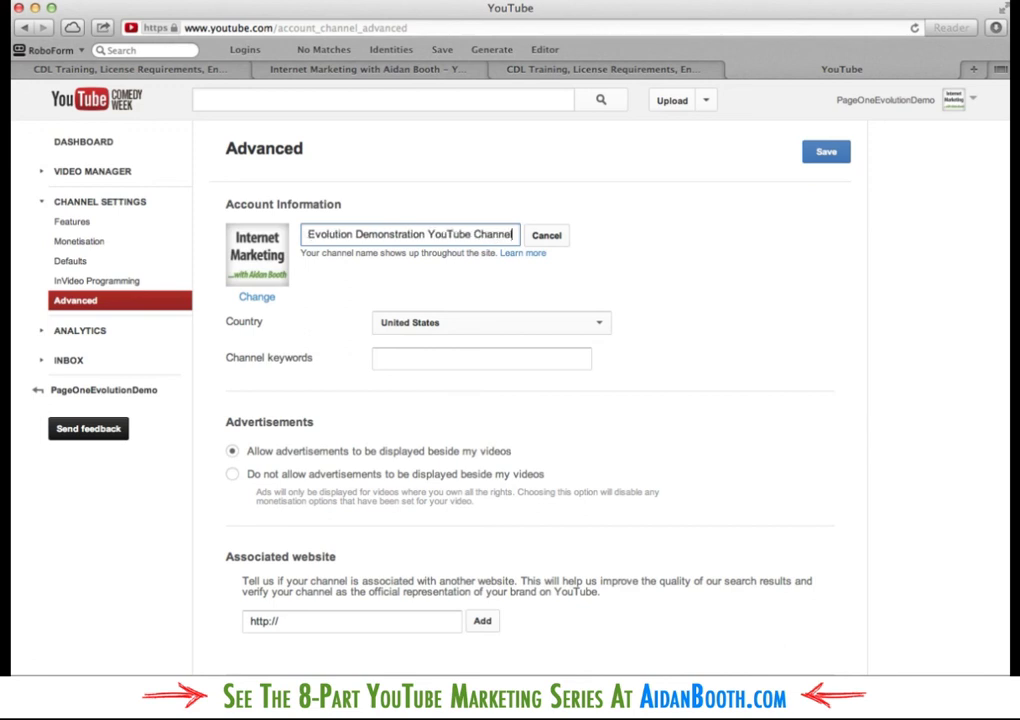
Step: Enter the channel keywords "page one evolution, youtube, channel, demo"
click(395, 361)
text(page one)
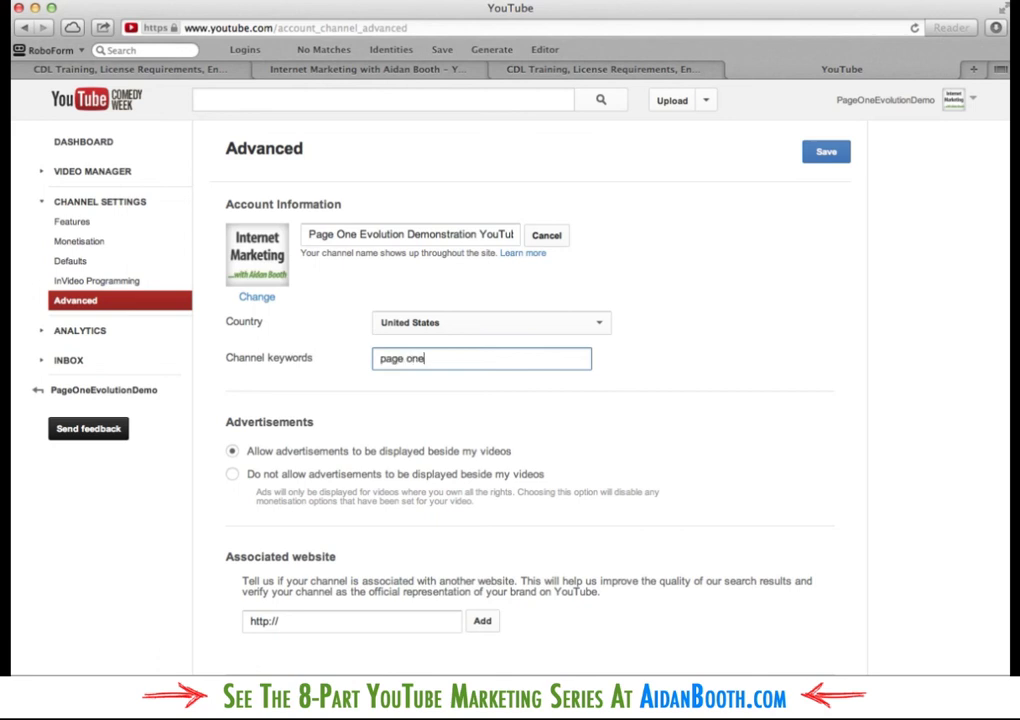
text( evolution, youtube, channel)
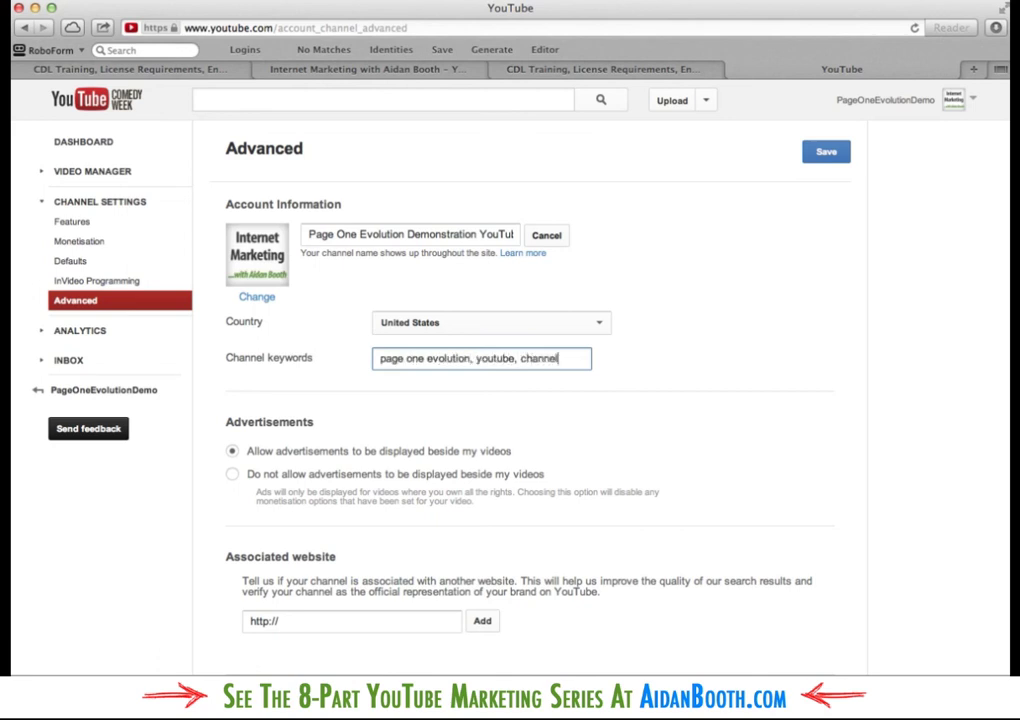
text(, demo)
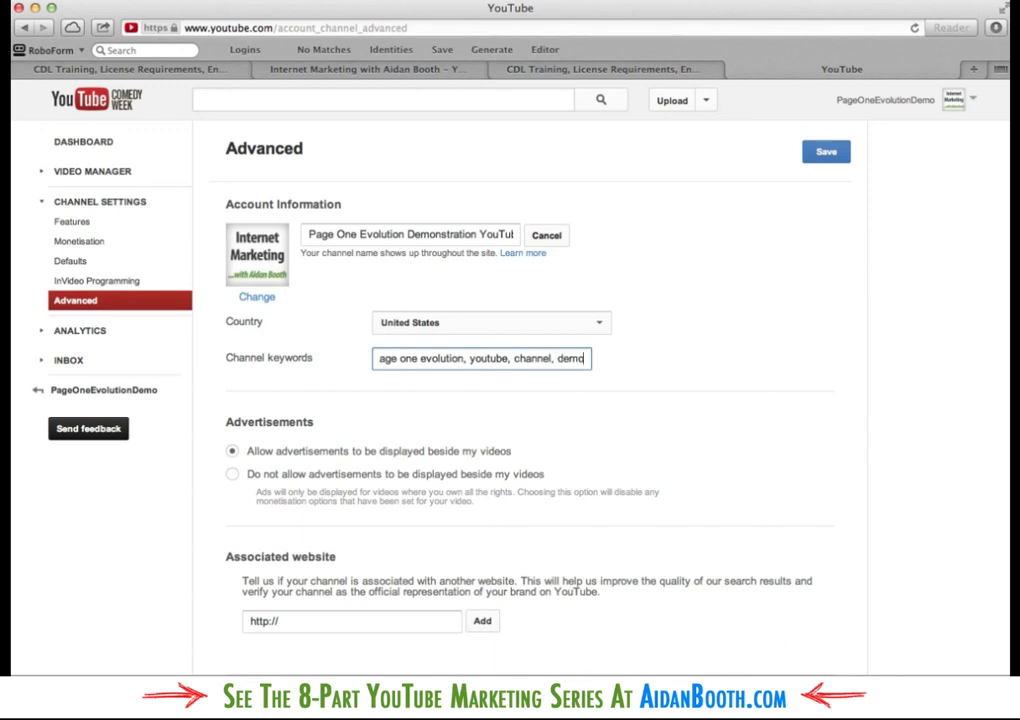
Step: Look over the remaining advanced settings, save them and return to the channel page
scroll(647, 401, down, 5)
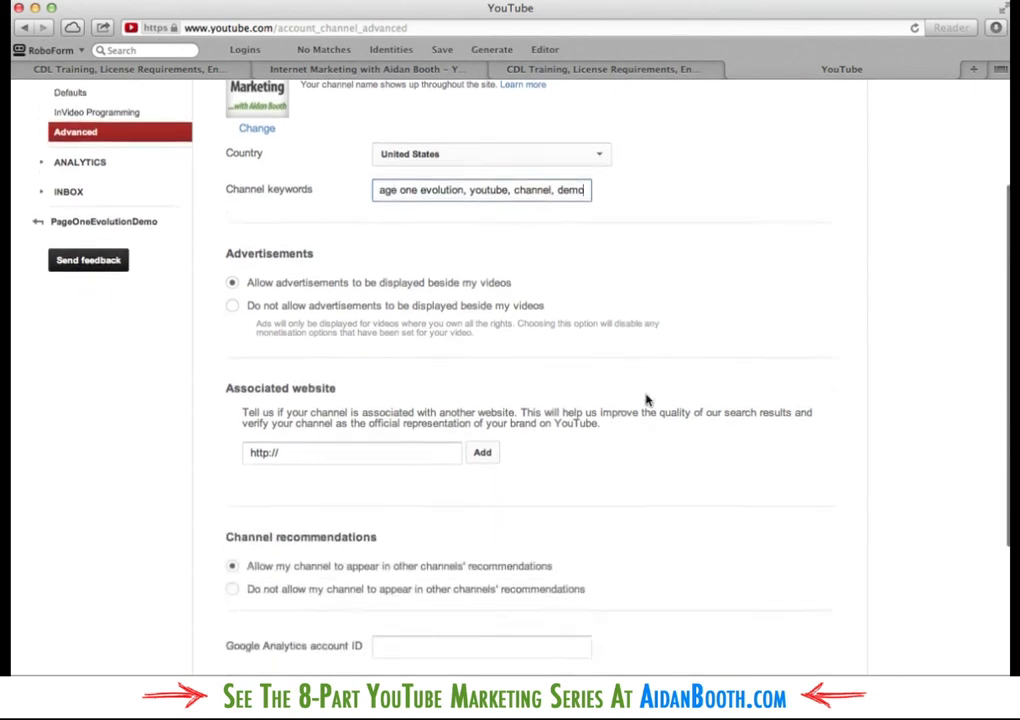
scroll(647, 400, up, 6)
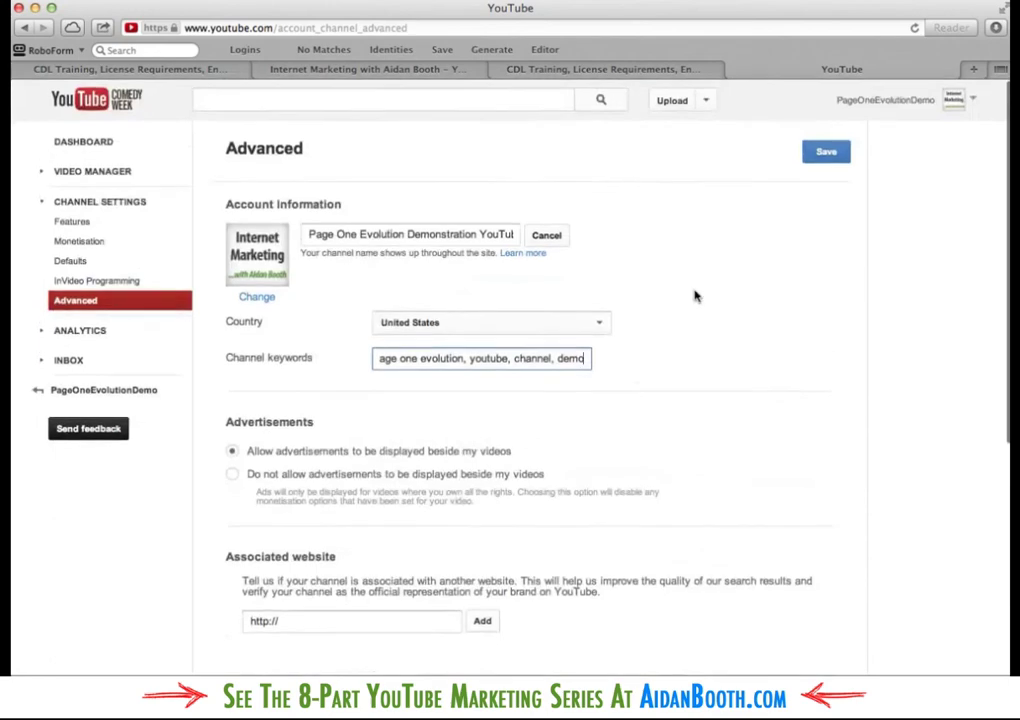
click(843, 150)
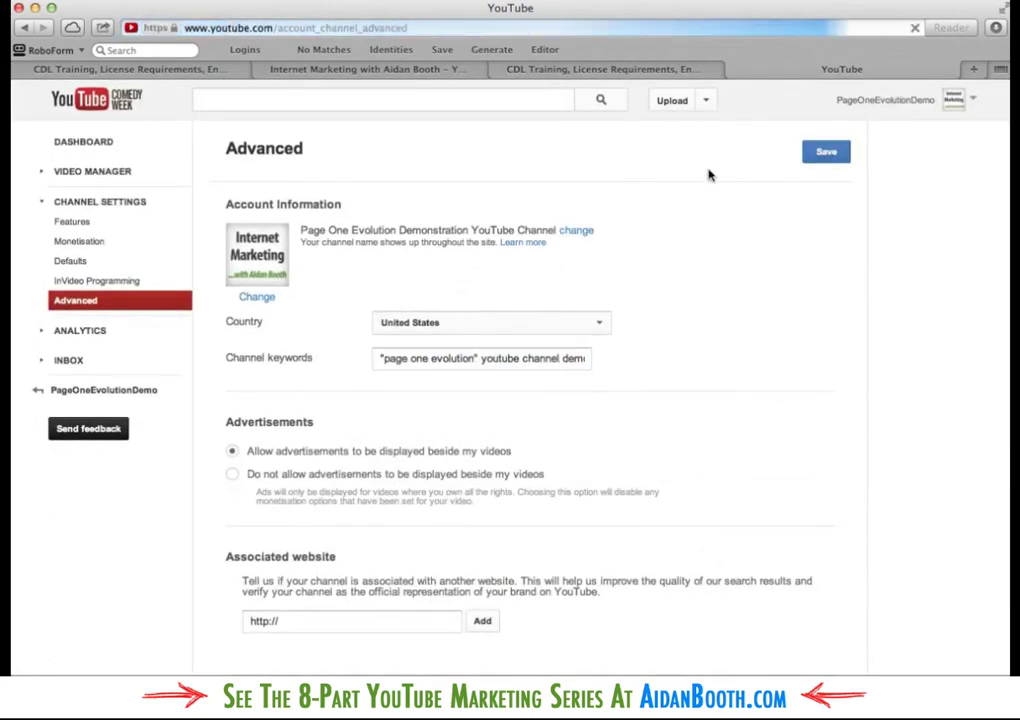
click(970, 101)
click(885, 137)
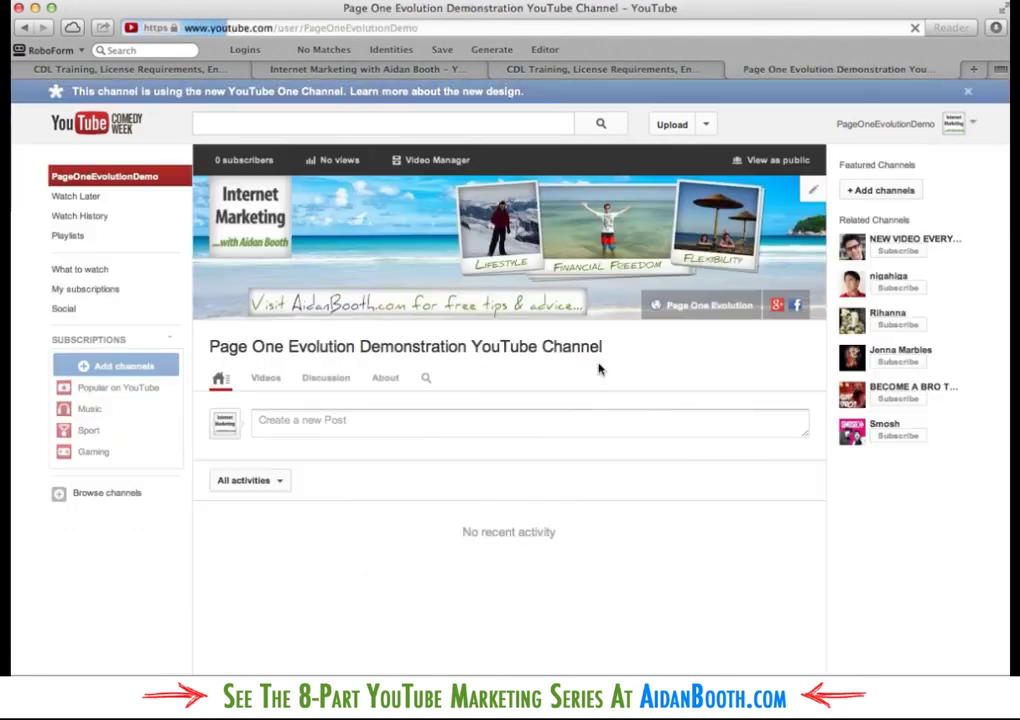